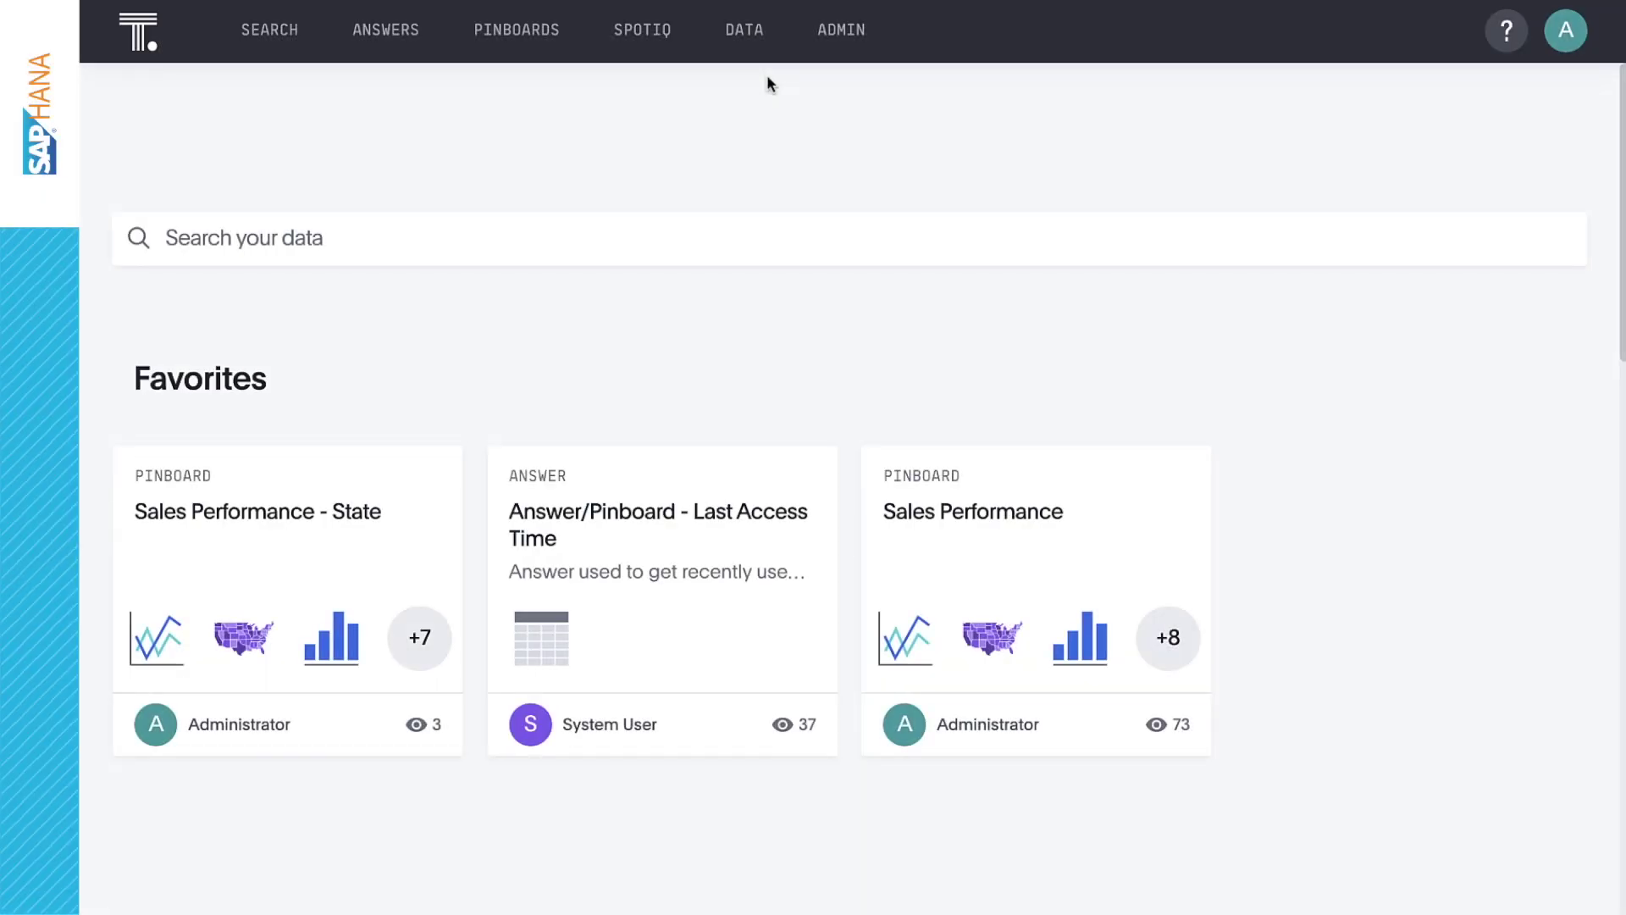
- Start a new connection named 'Retail Apparel' with SAP HANA as its type
{"action": "left_click", "coordinate": [751, 56]}
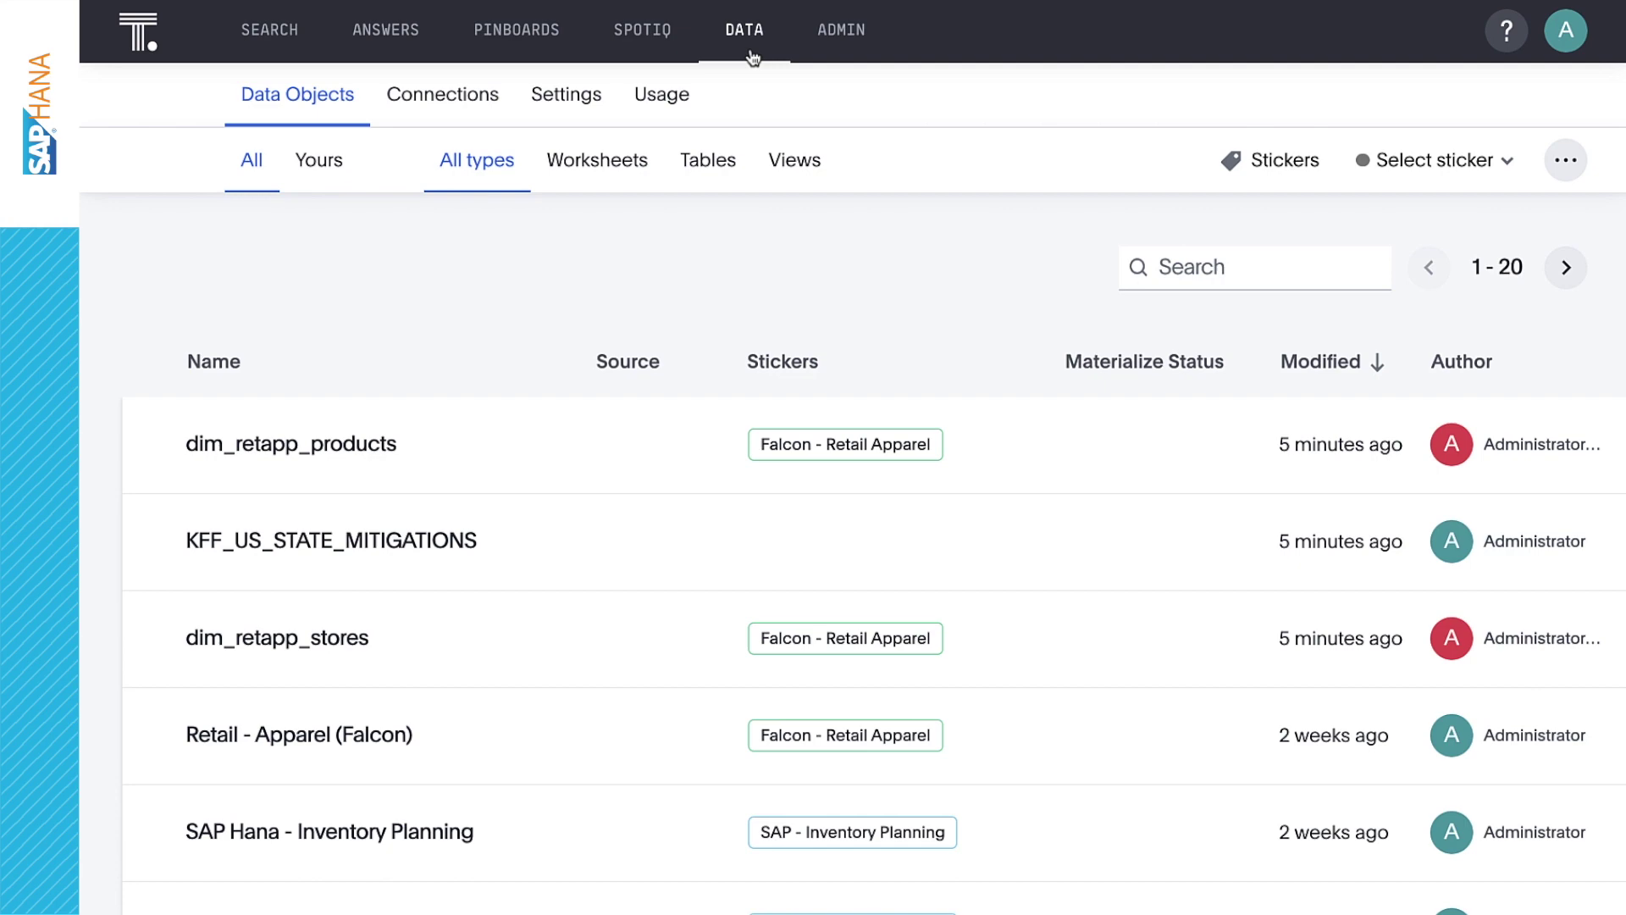
{"action": "left_click", "coordinate": [501, 88]}
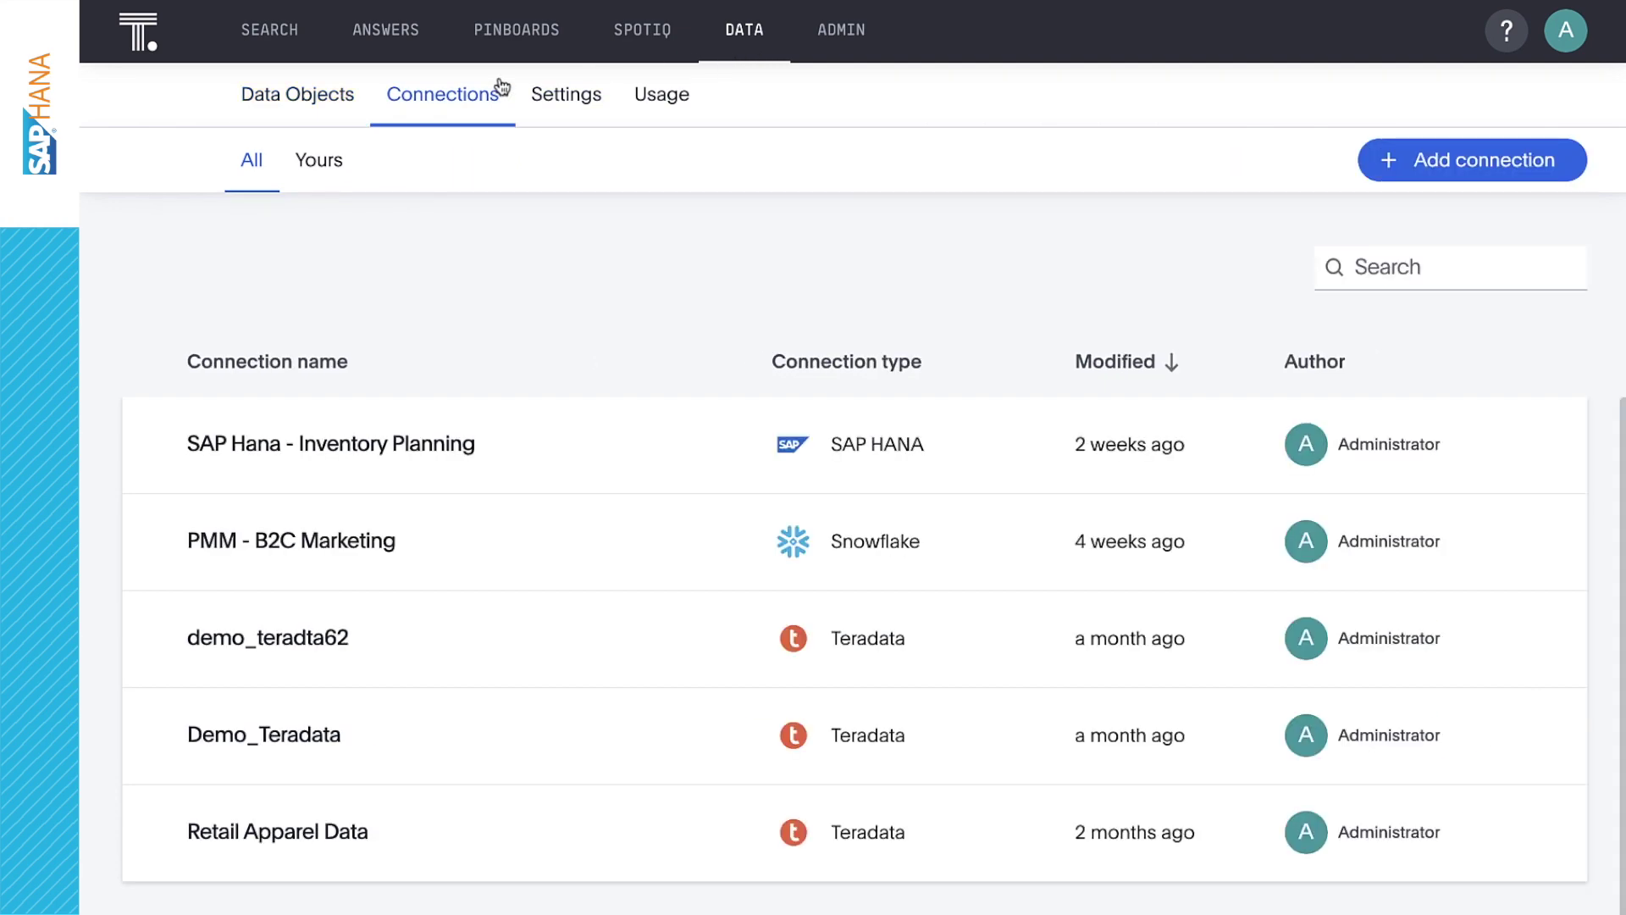
{"action": "left_click", "coordinate": [1365, 164]}
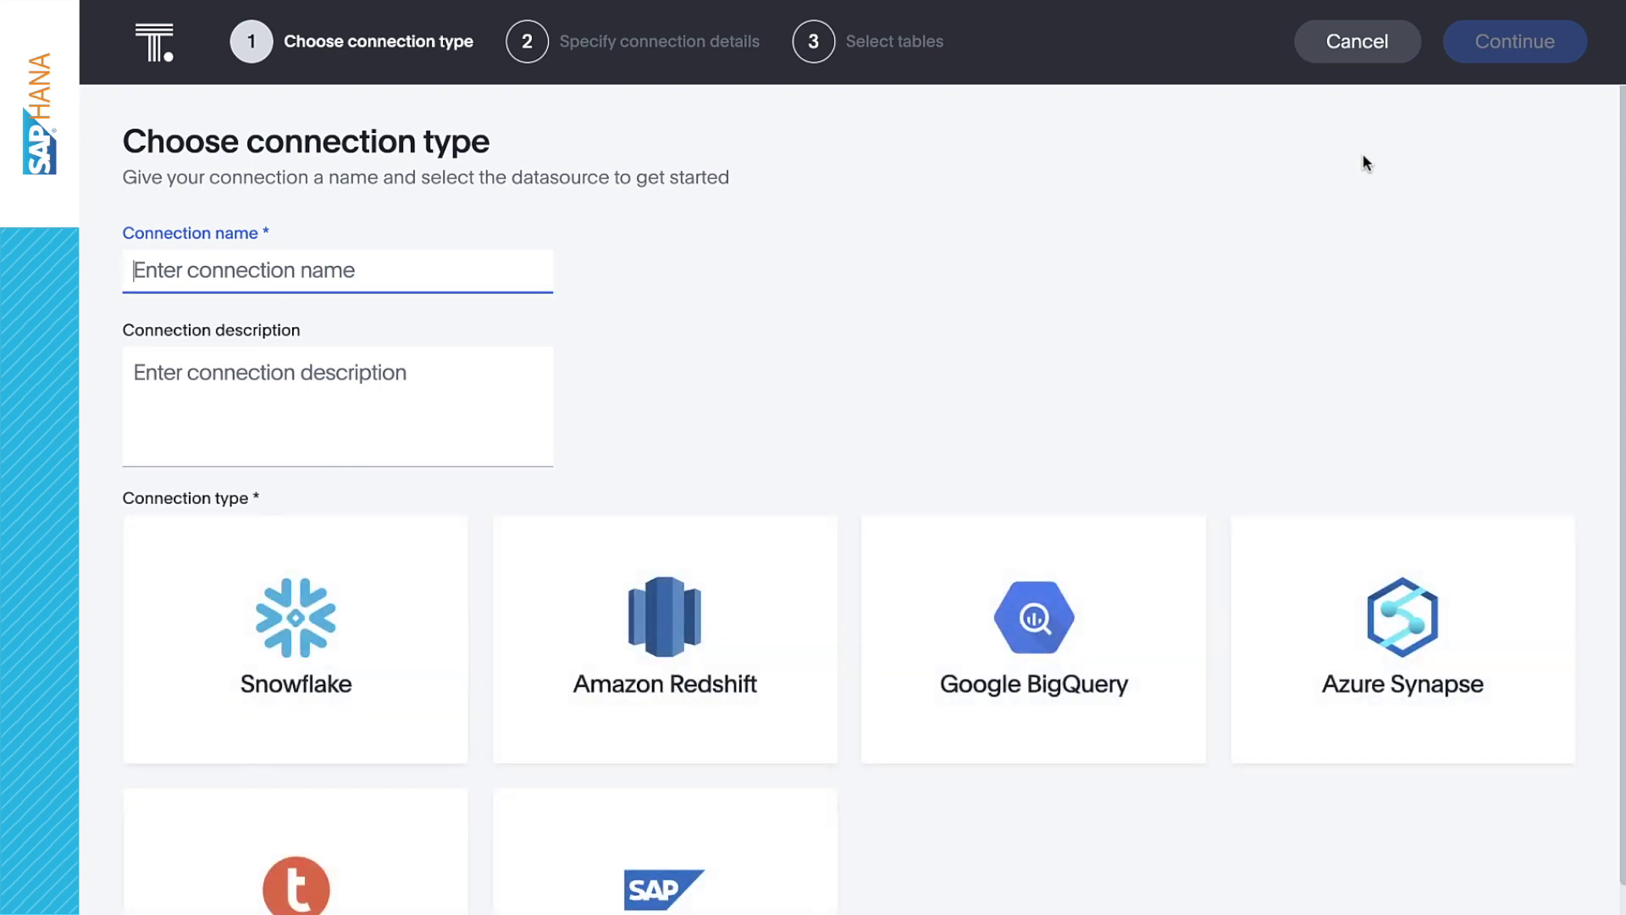
{"action": "type", "text": "Retail Apparel"}
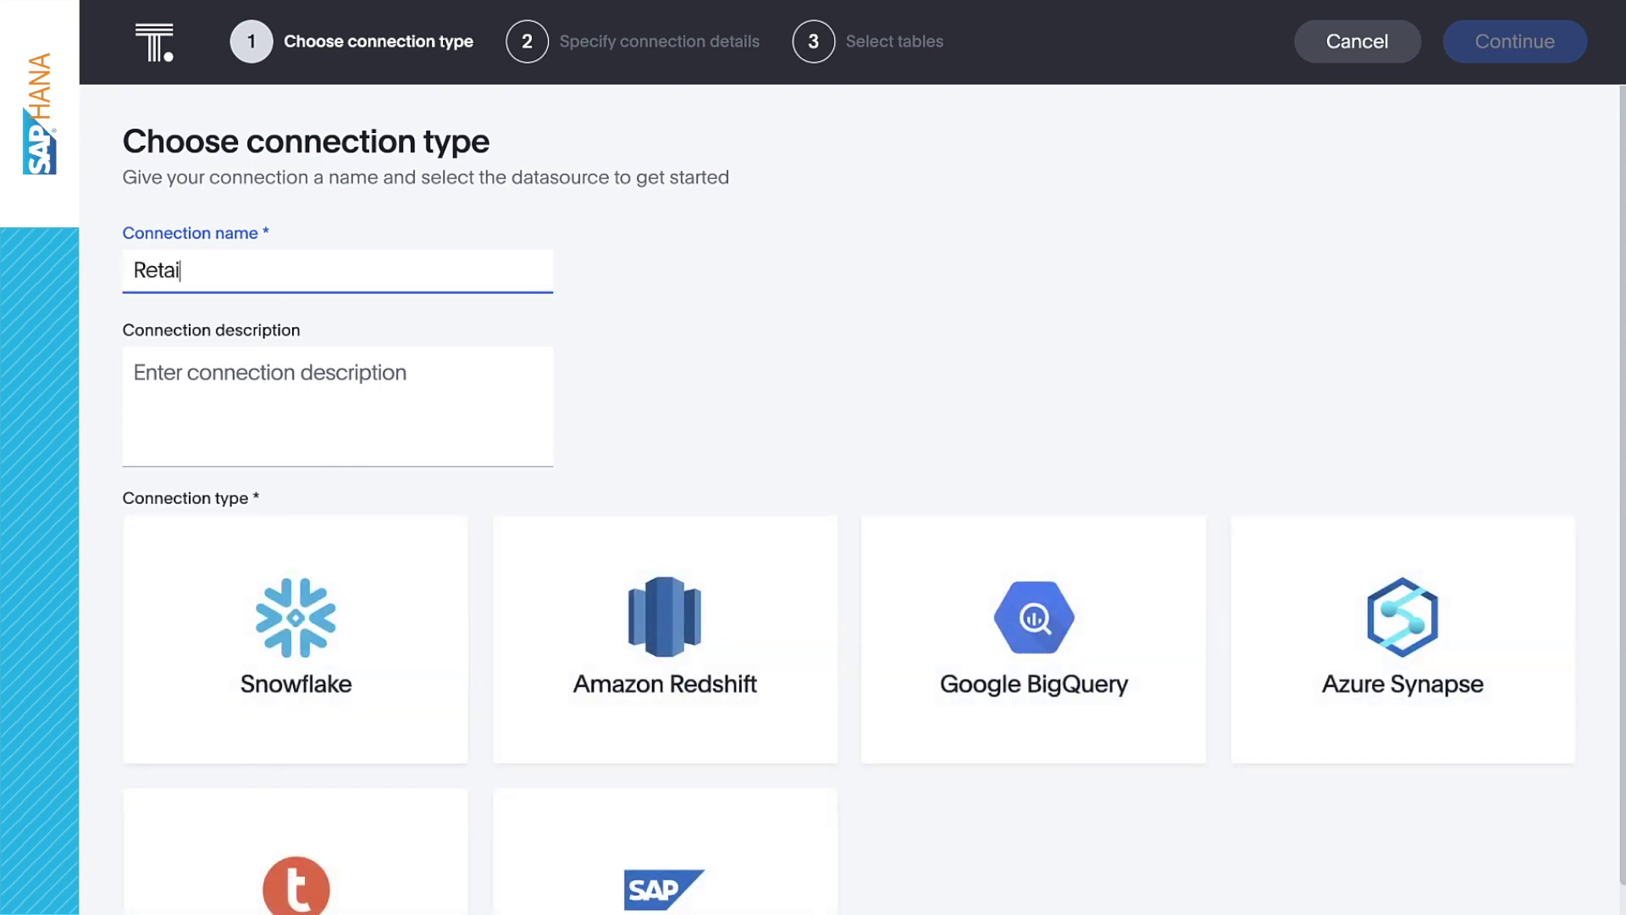
{"action": "left_click", "coordinate": [1362, 159]}
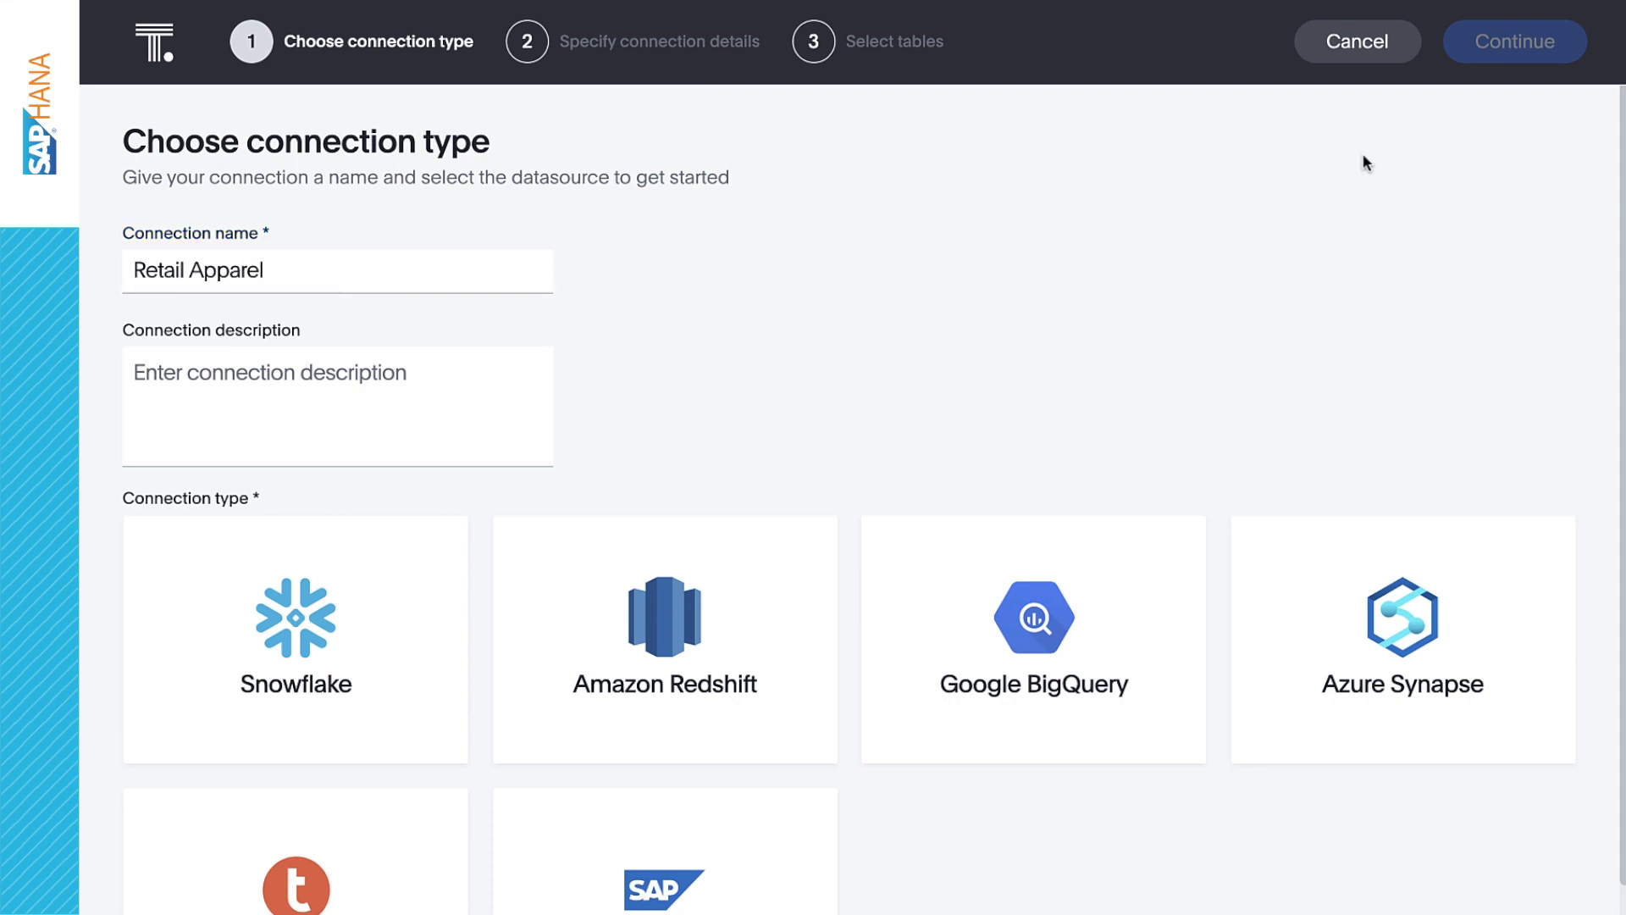
{"action": "scroll", "coordinate": [1362, 159], "scroll_direction": "down", "scroll_amount": 2}
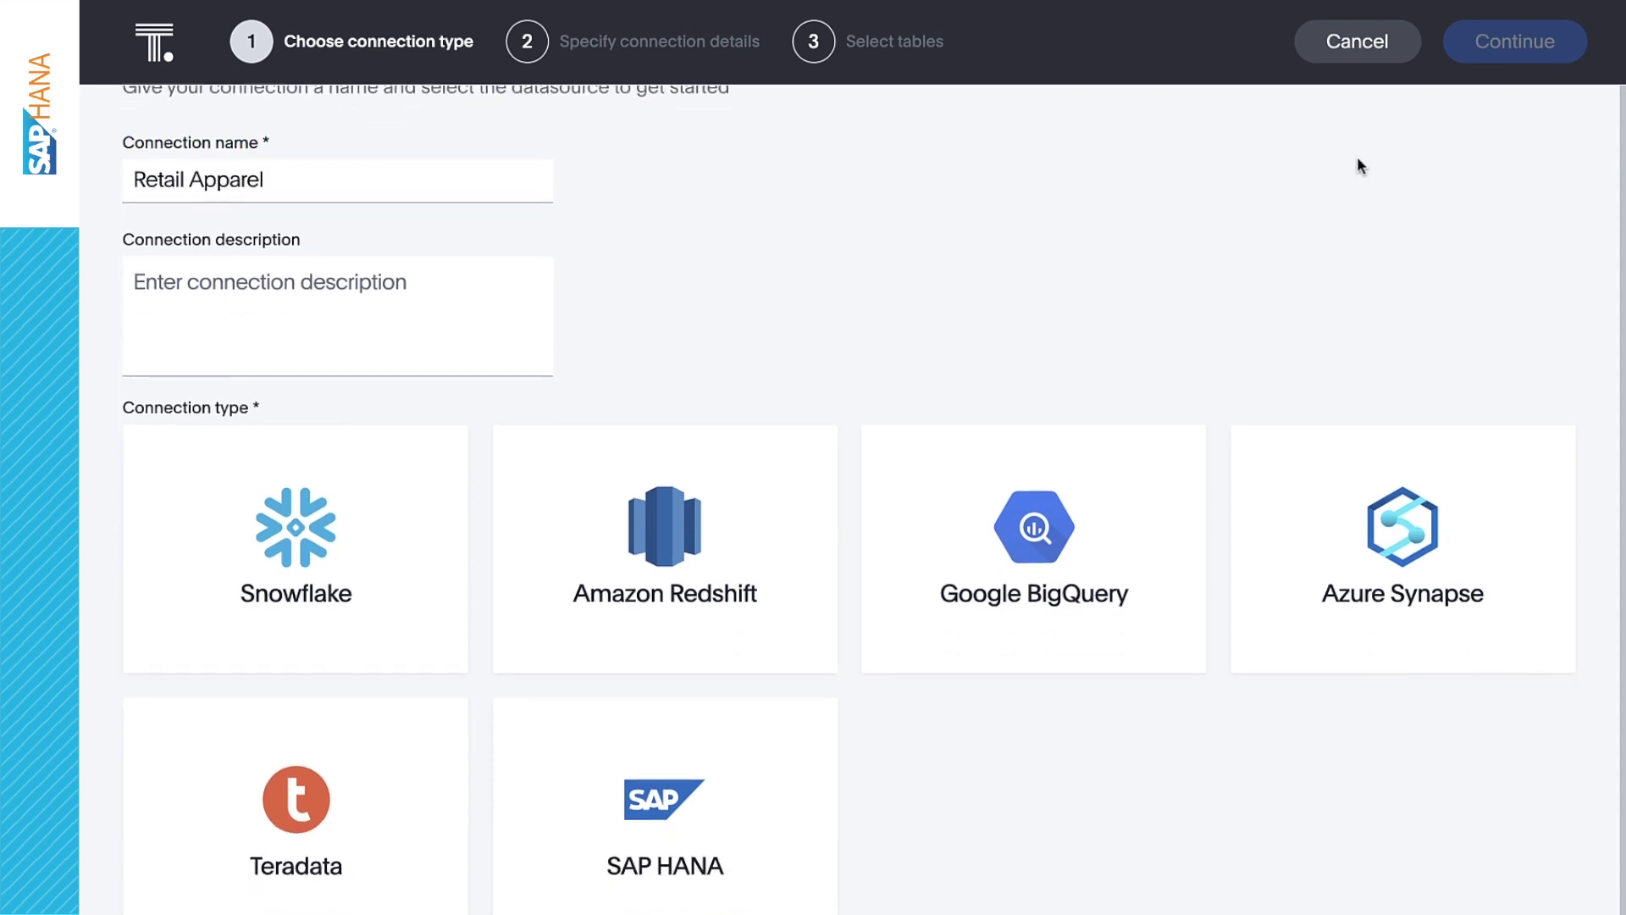
{"action": "left_click", "coordinate": [771, 734]}
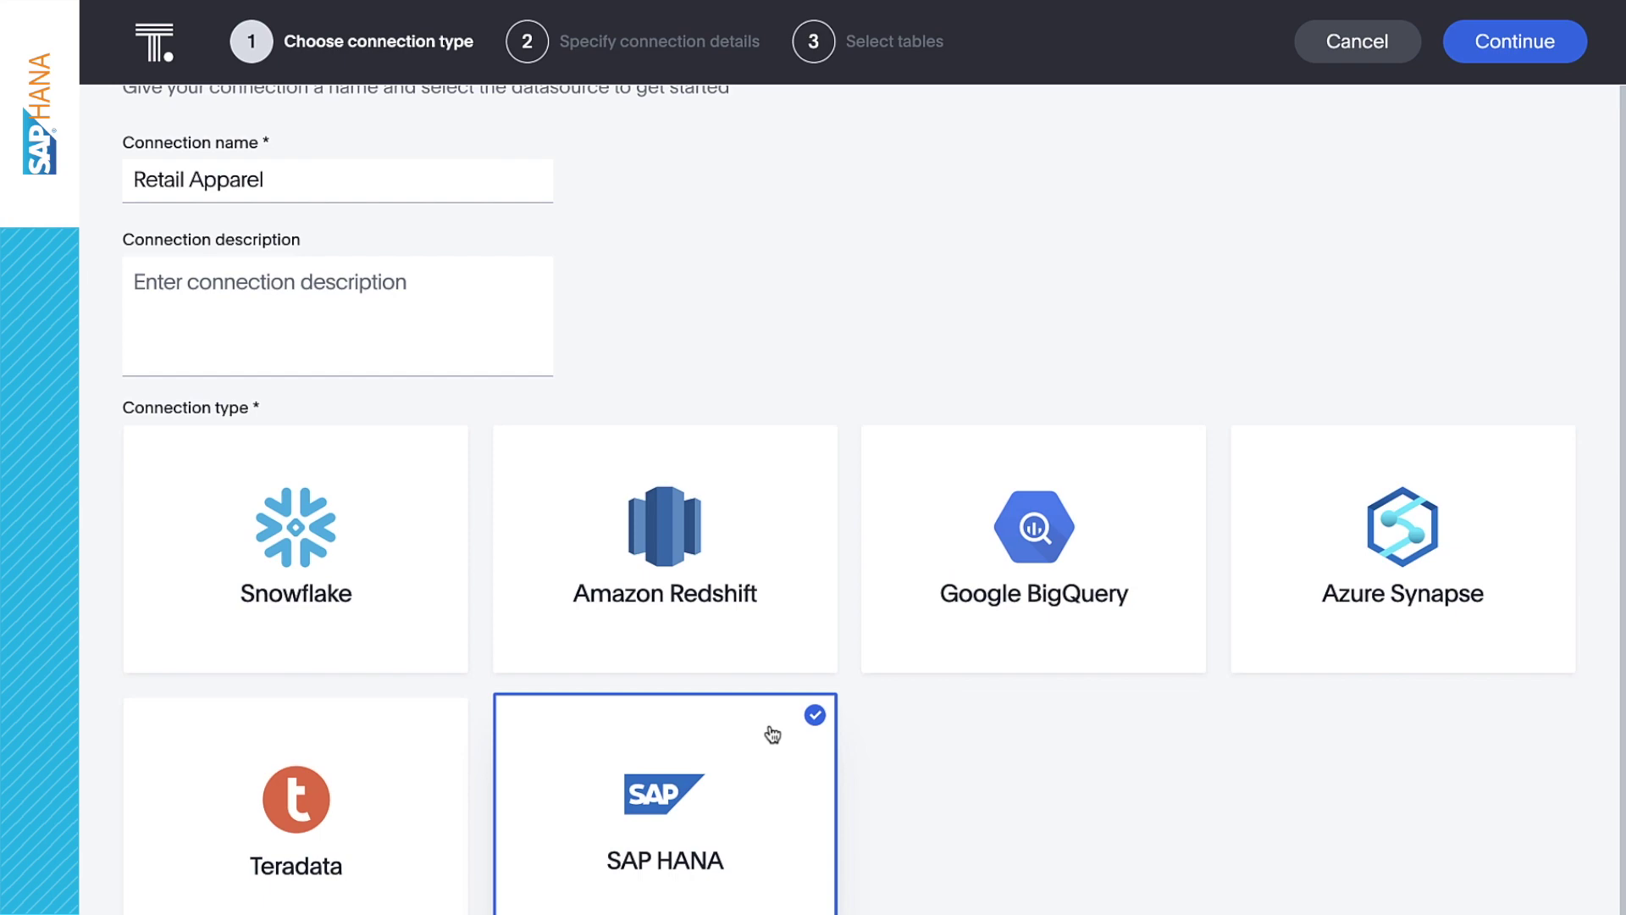
{"action": "left_click", "coordinate": [1453, 61]}
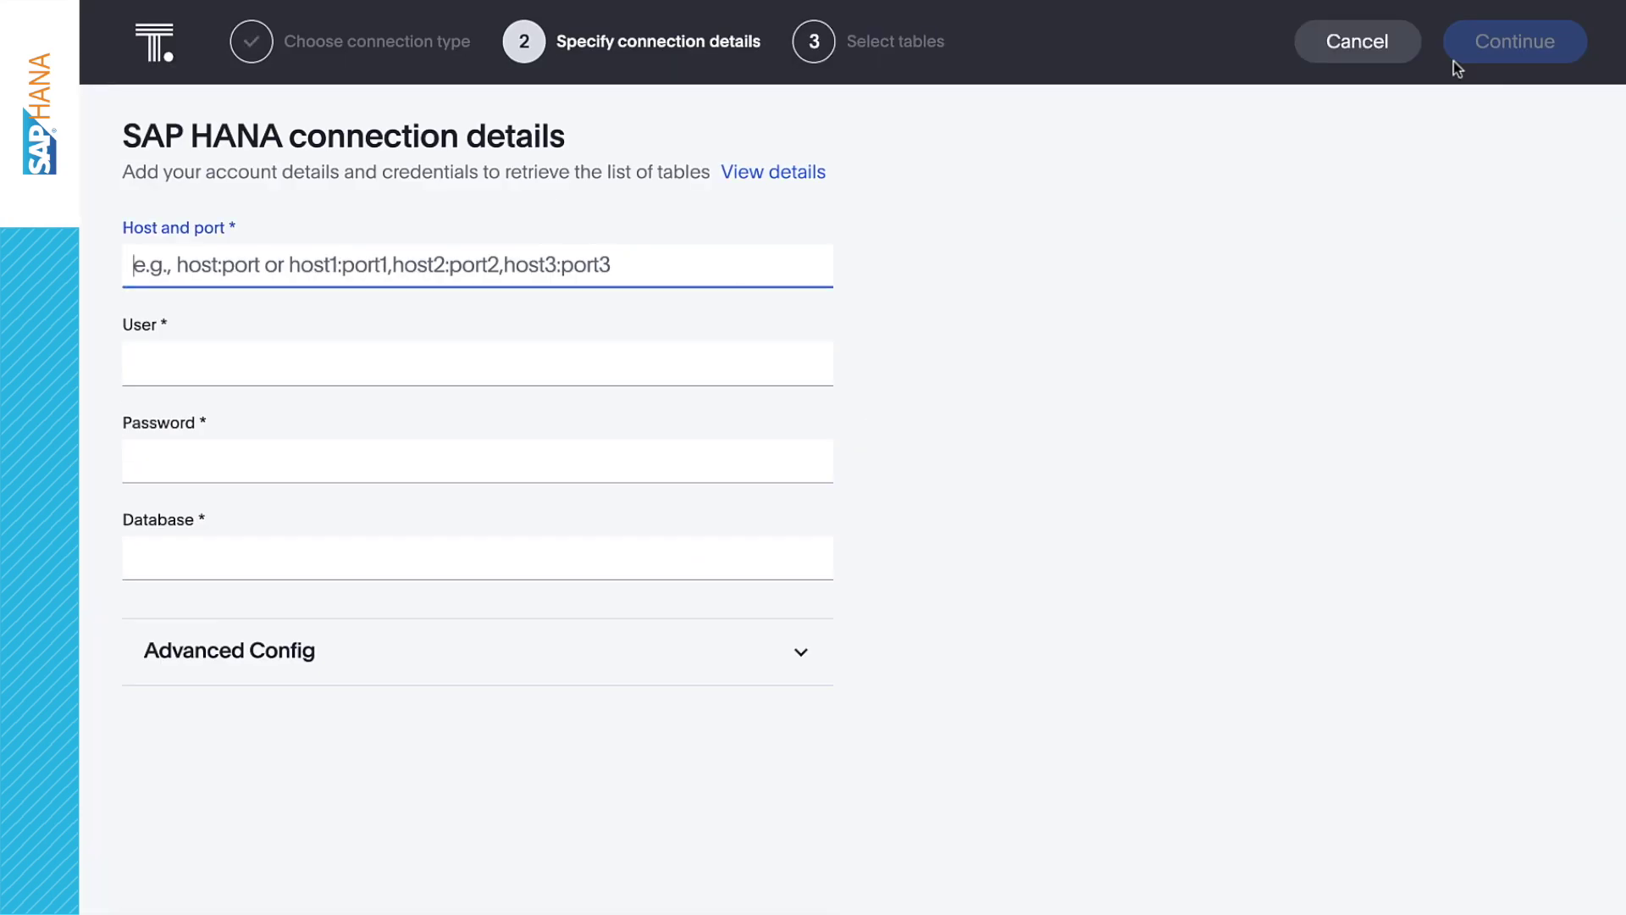
- Enter host 10.82.144.134:39044, the user name, password and database retailapparel, then continue to tables
{"action": "type", "text": "10.82.144.134:39044"}
{"action": "key", "text": "Tab"}
{"action": "type", "text": "thoughtspot"}
{"action": "key", "text": "Tab"}
{"action": "type", "text": "••••••••••••"}
{"action": "key", "text": "Tab"}
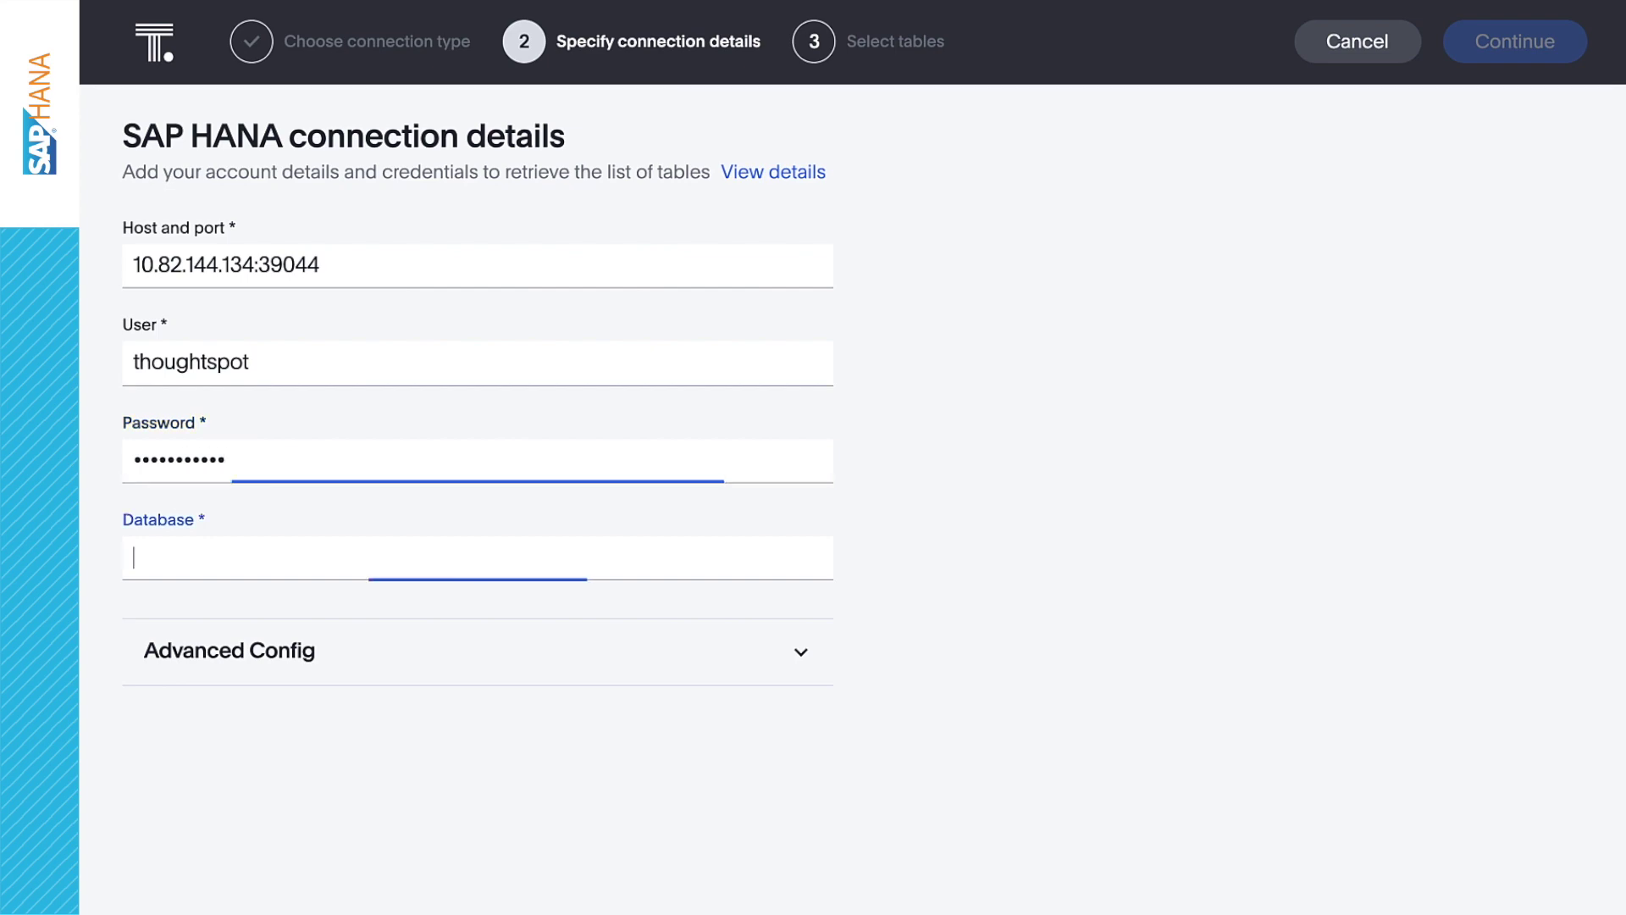
{"action": "type", "text": "retailapparel"}
{"action": "left_click", "coordinate": [1453, 61]}
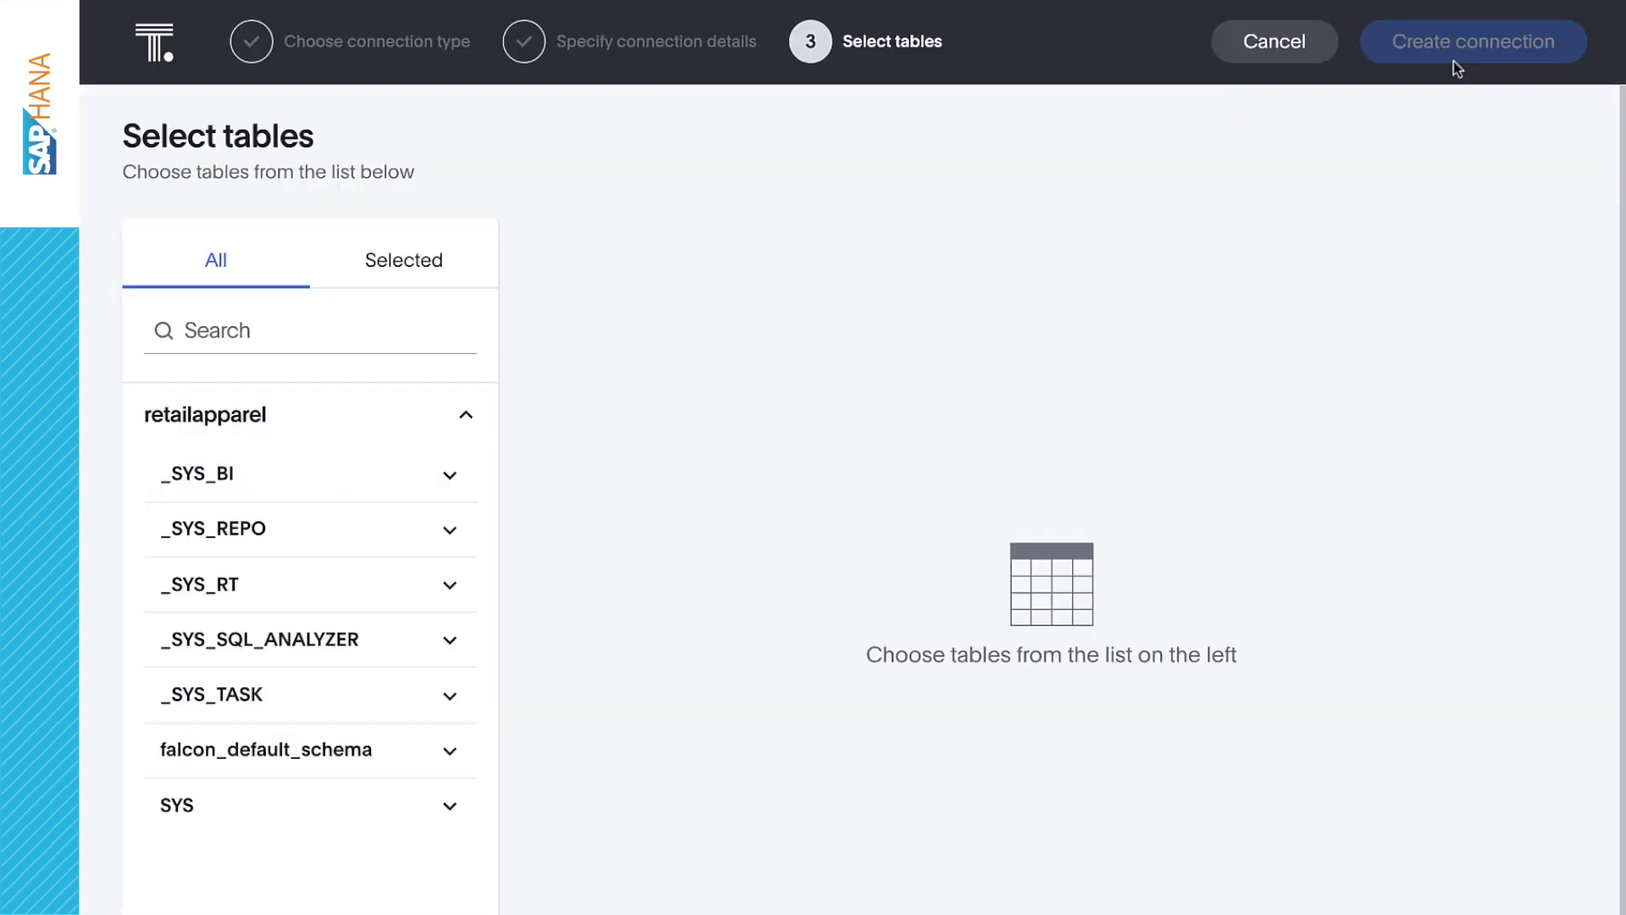
- Include all columns of dim_retapp_products, dim_retapp_stores and fact_retapp_sales, and create the connection (3 tables, 19 columns)
{"action": "left_click", "coordinate": [443, 751]}
{"action": "left_click", "coordinate": [392, 799]}
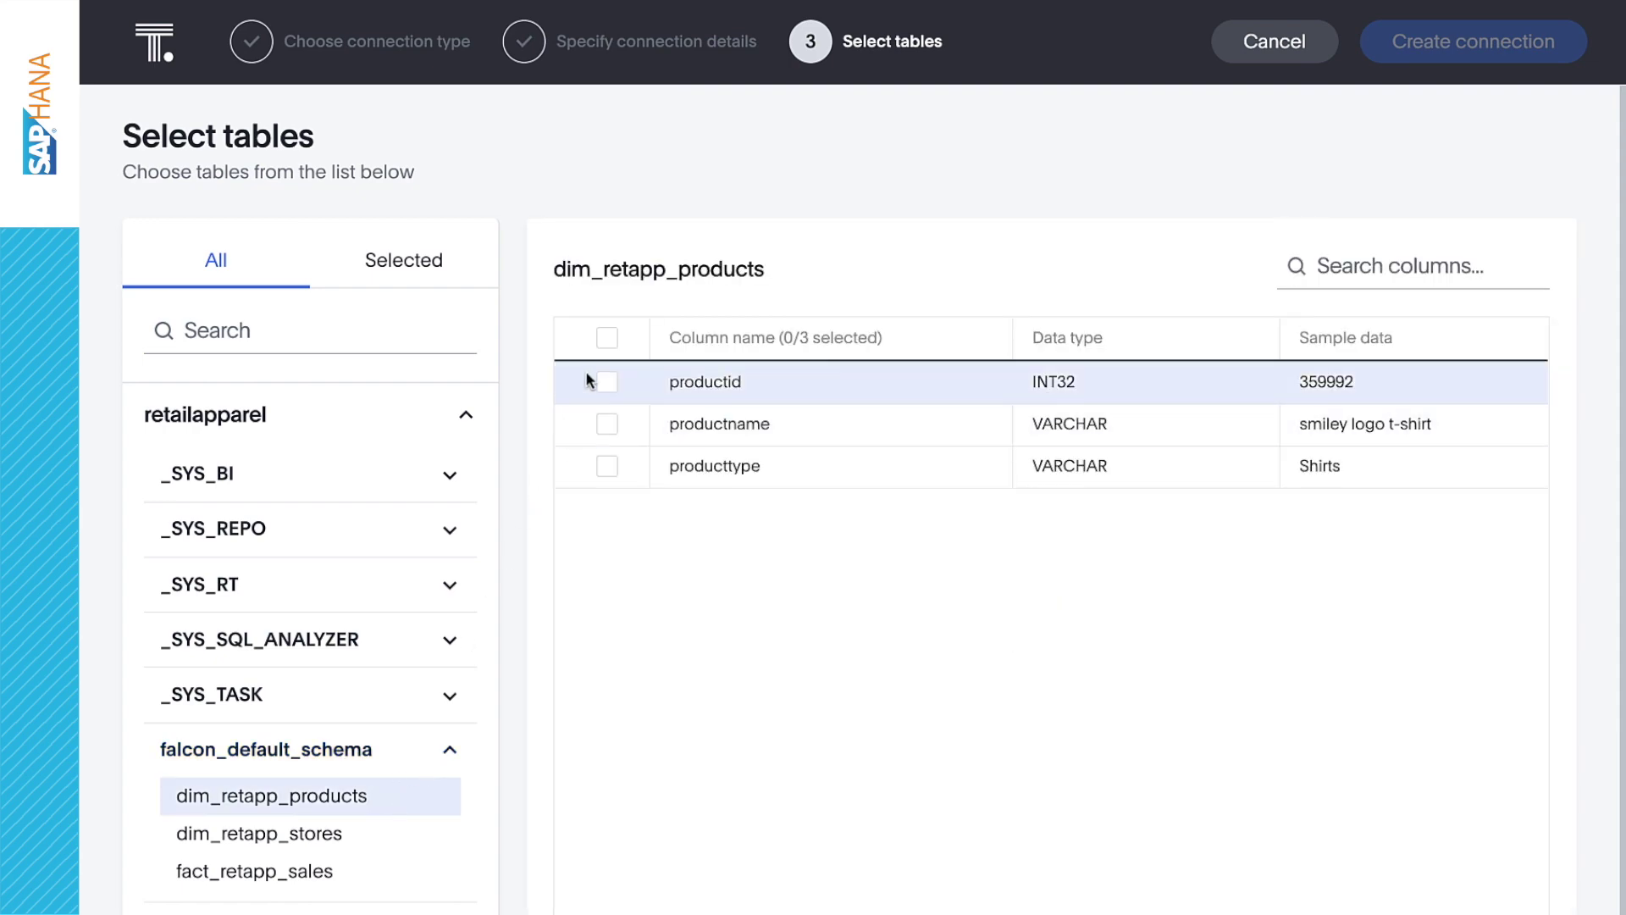
{"action": "left_click", "coordinate": [607, 339]}
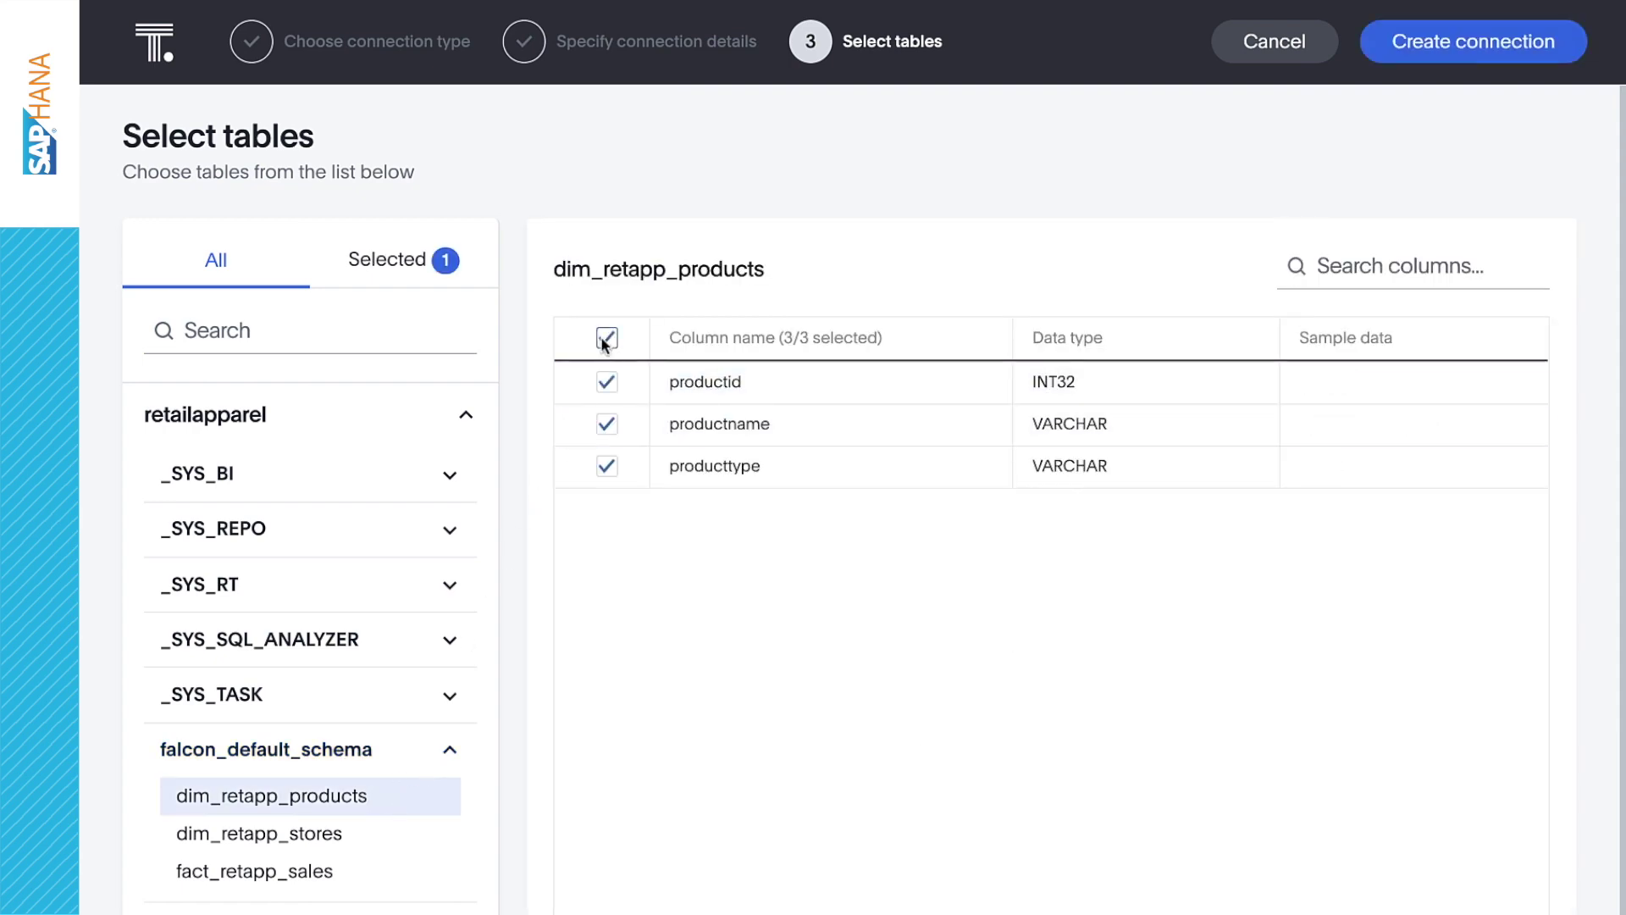
{"action": "left_click", "coordinate": [378, 843]}
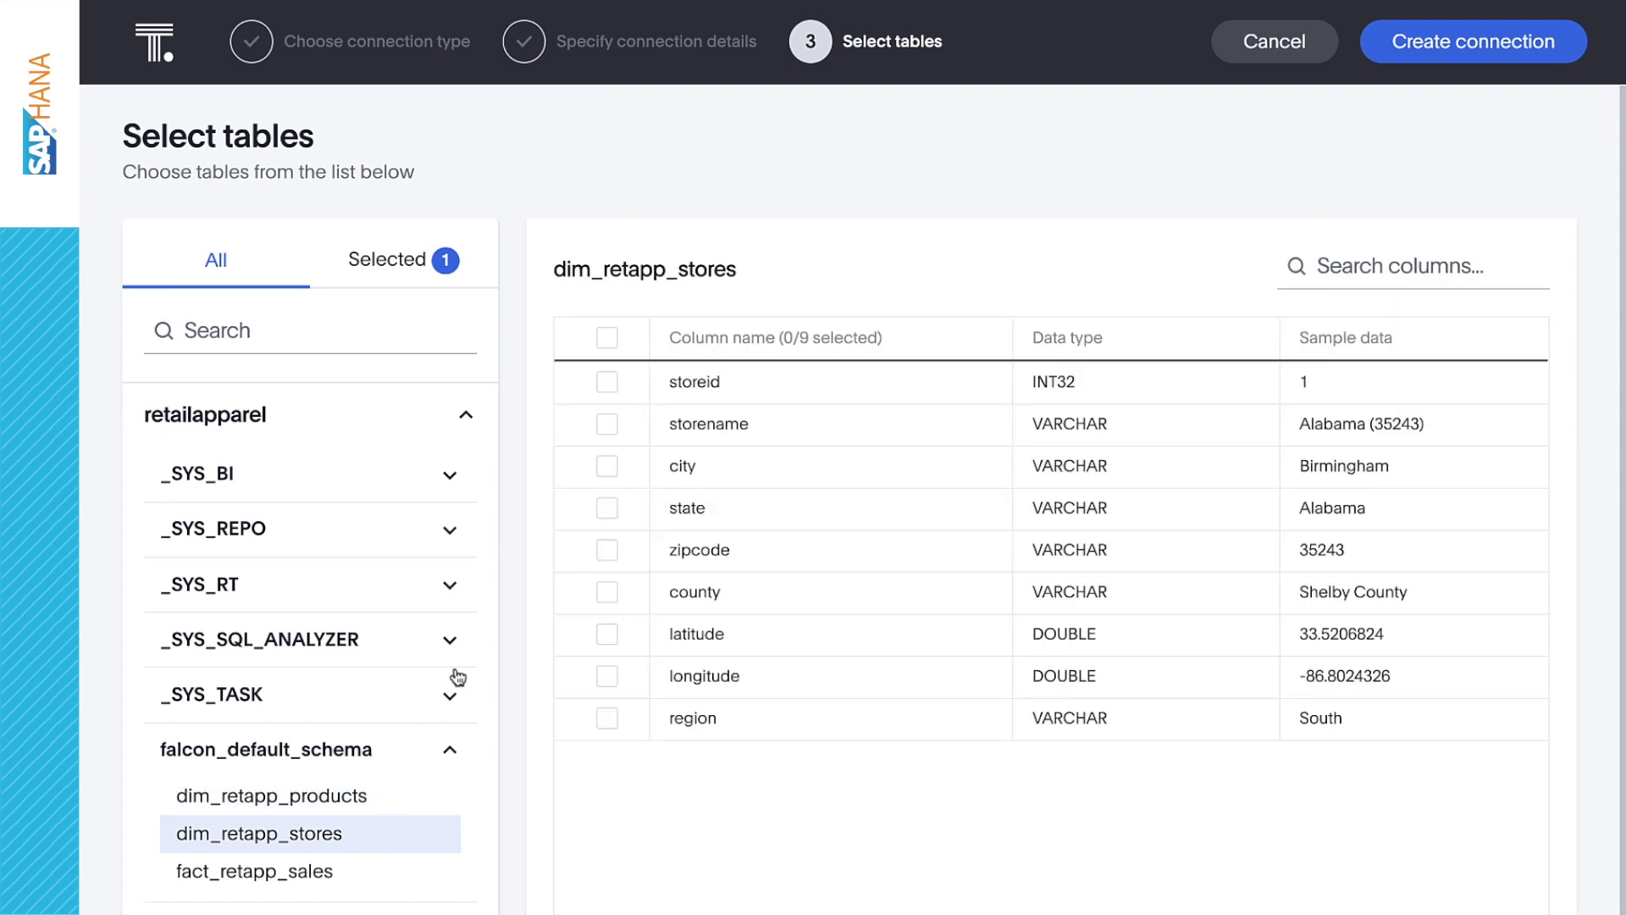
{"action": "left_click", "coordinate": [608, 343]}
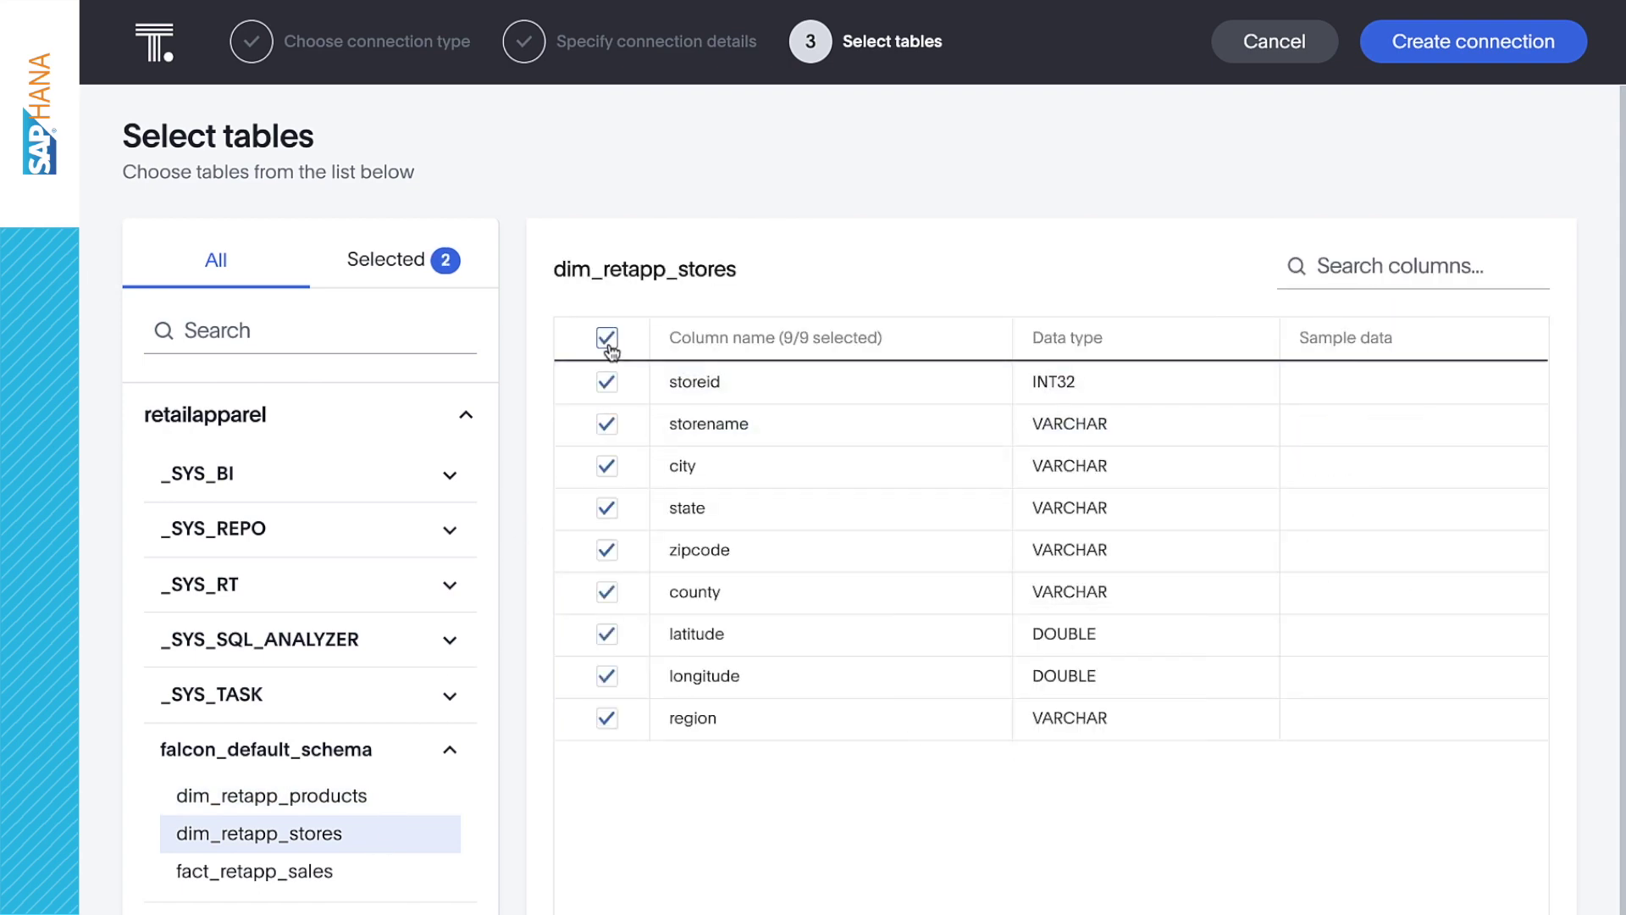
{"action": "left_click", "coordinate": [387, 881]}
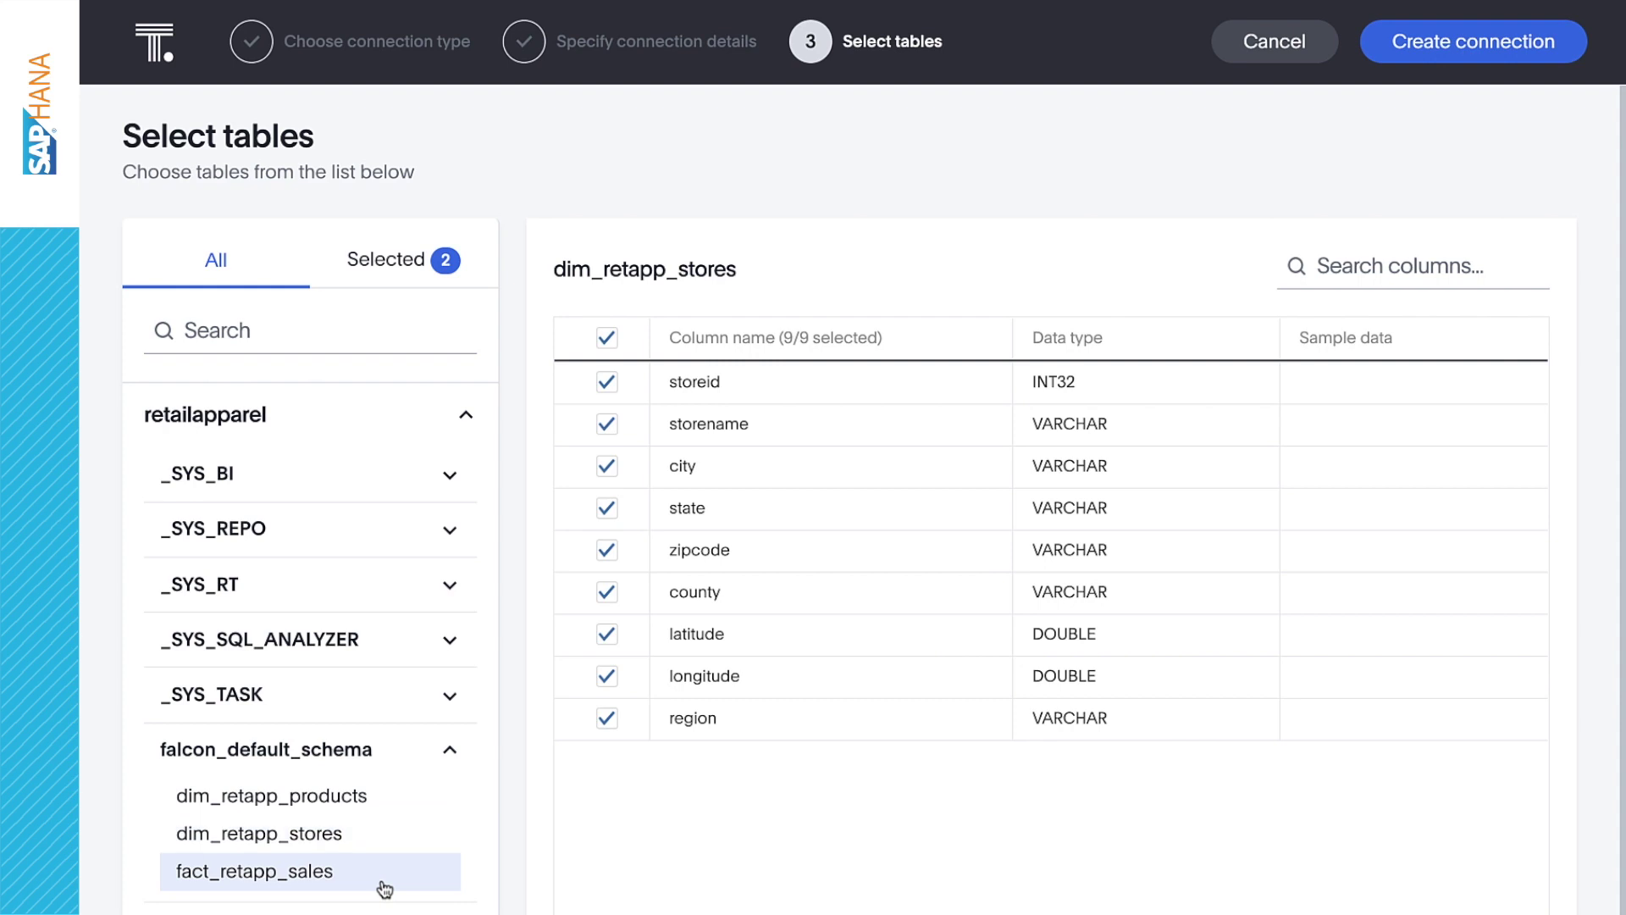
{"action": "left_click", "coordinate": [604, 343]}
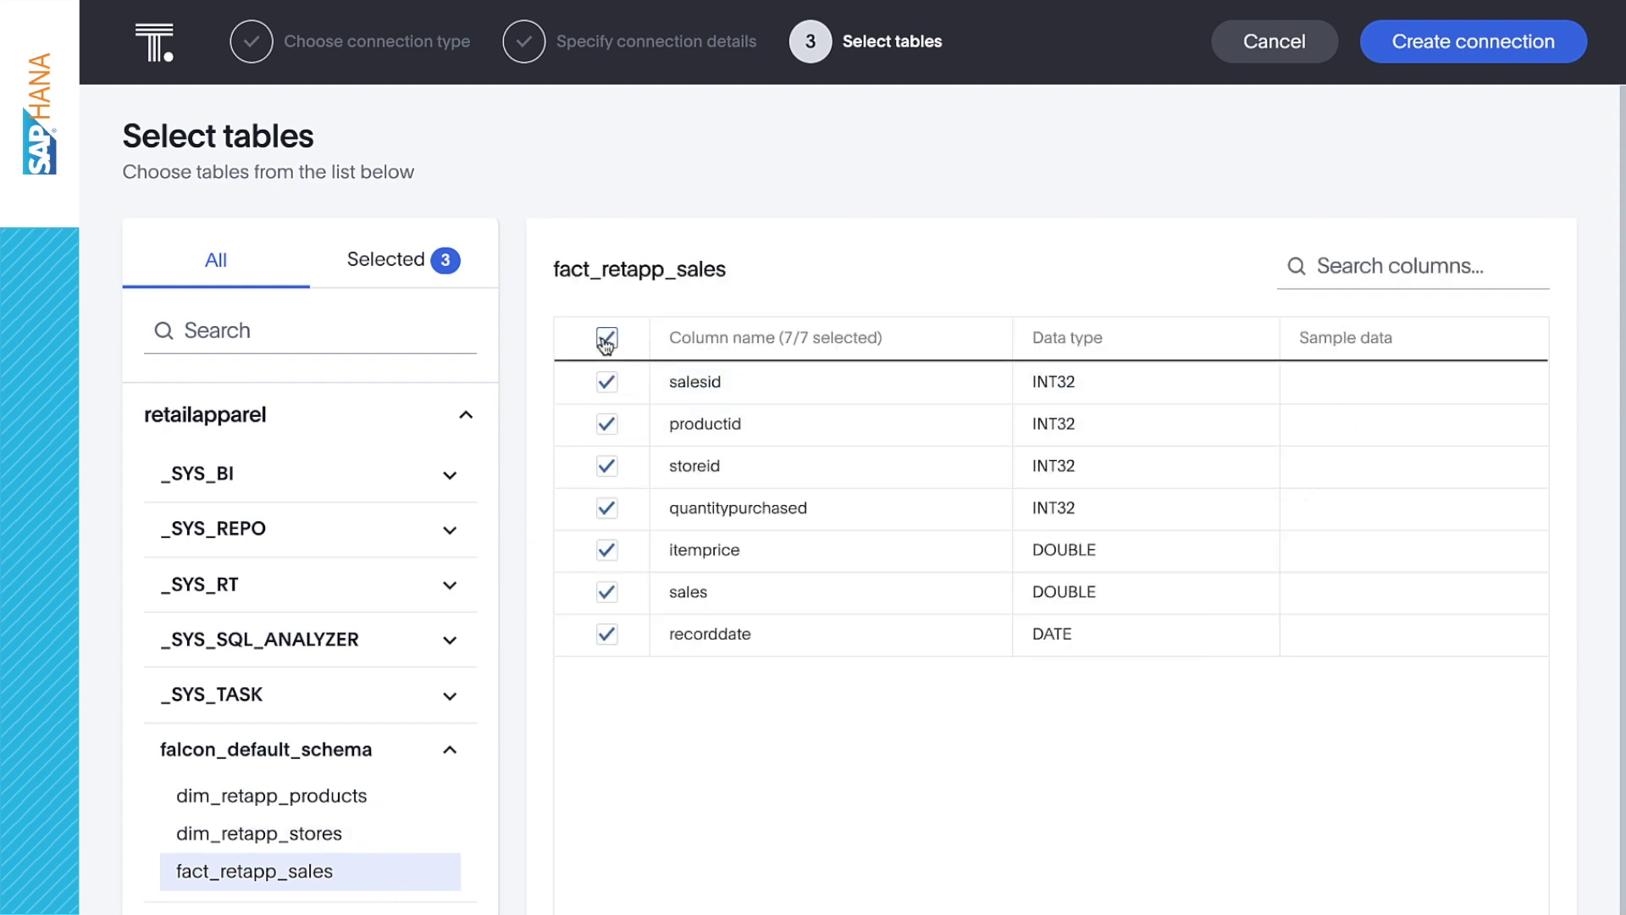
{"action": "left_click", "coordinate": [1422, 61]}
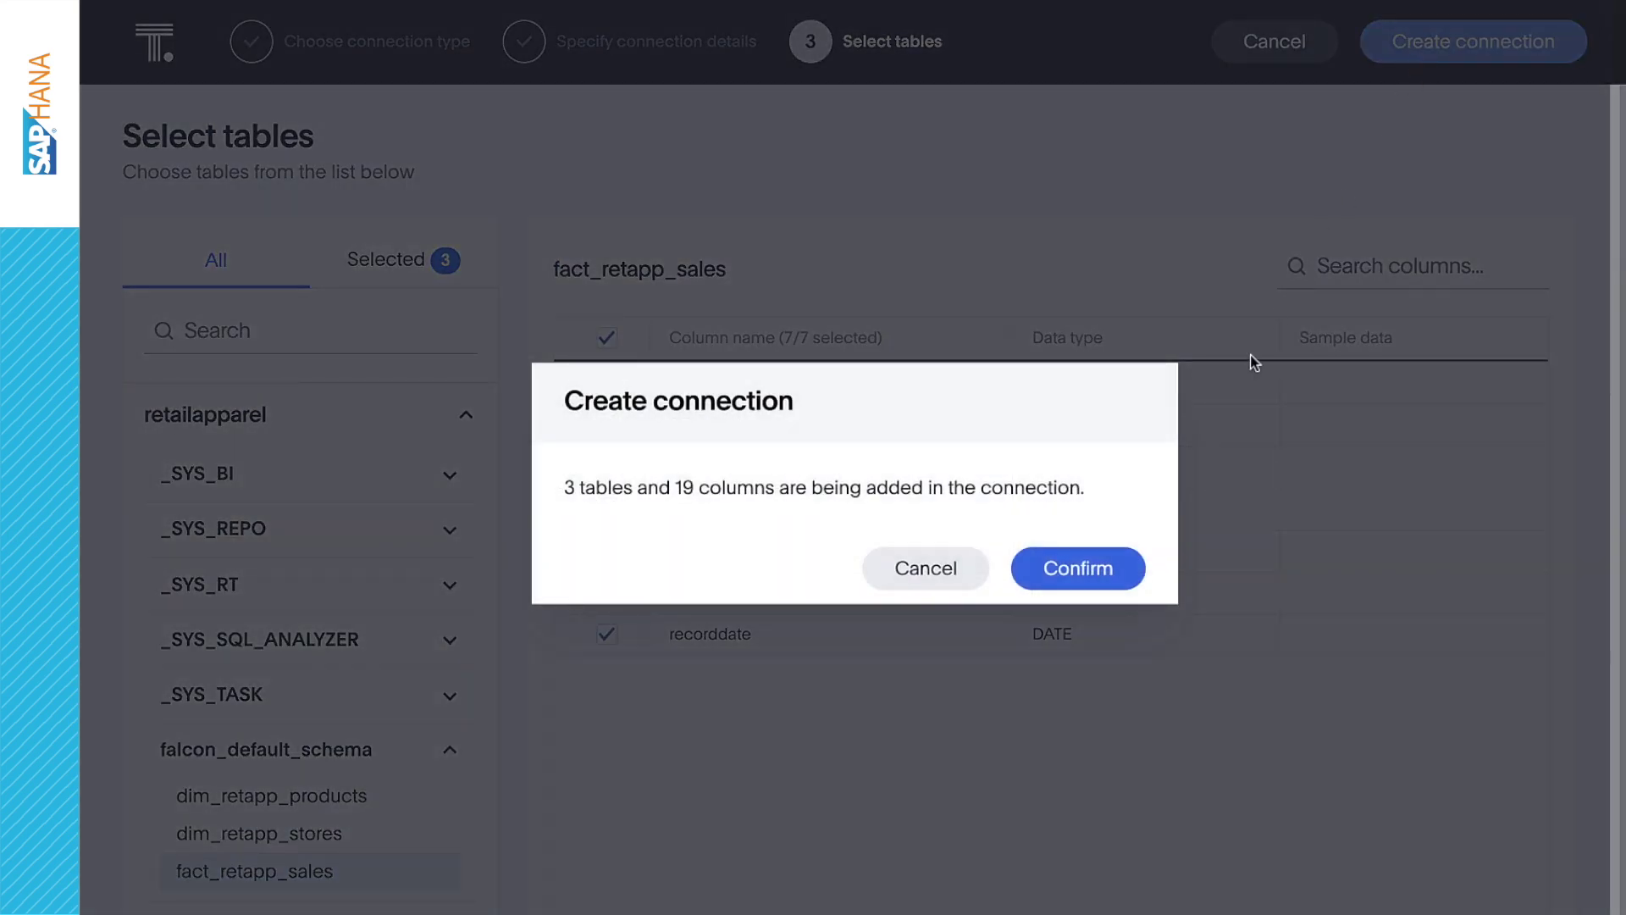
{"action": "left_click", "coordinate": [1131, 563]}
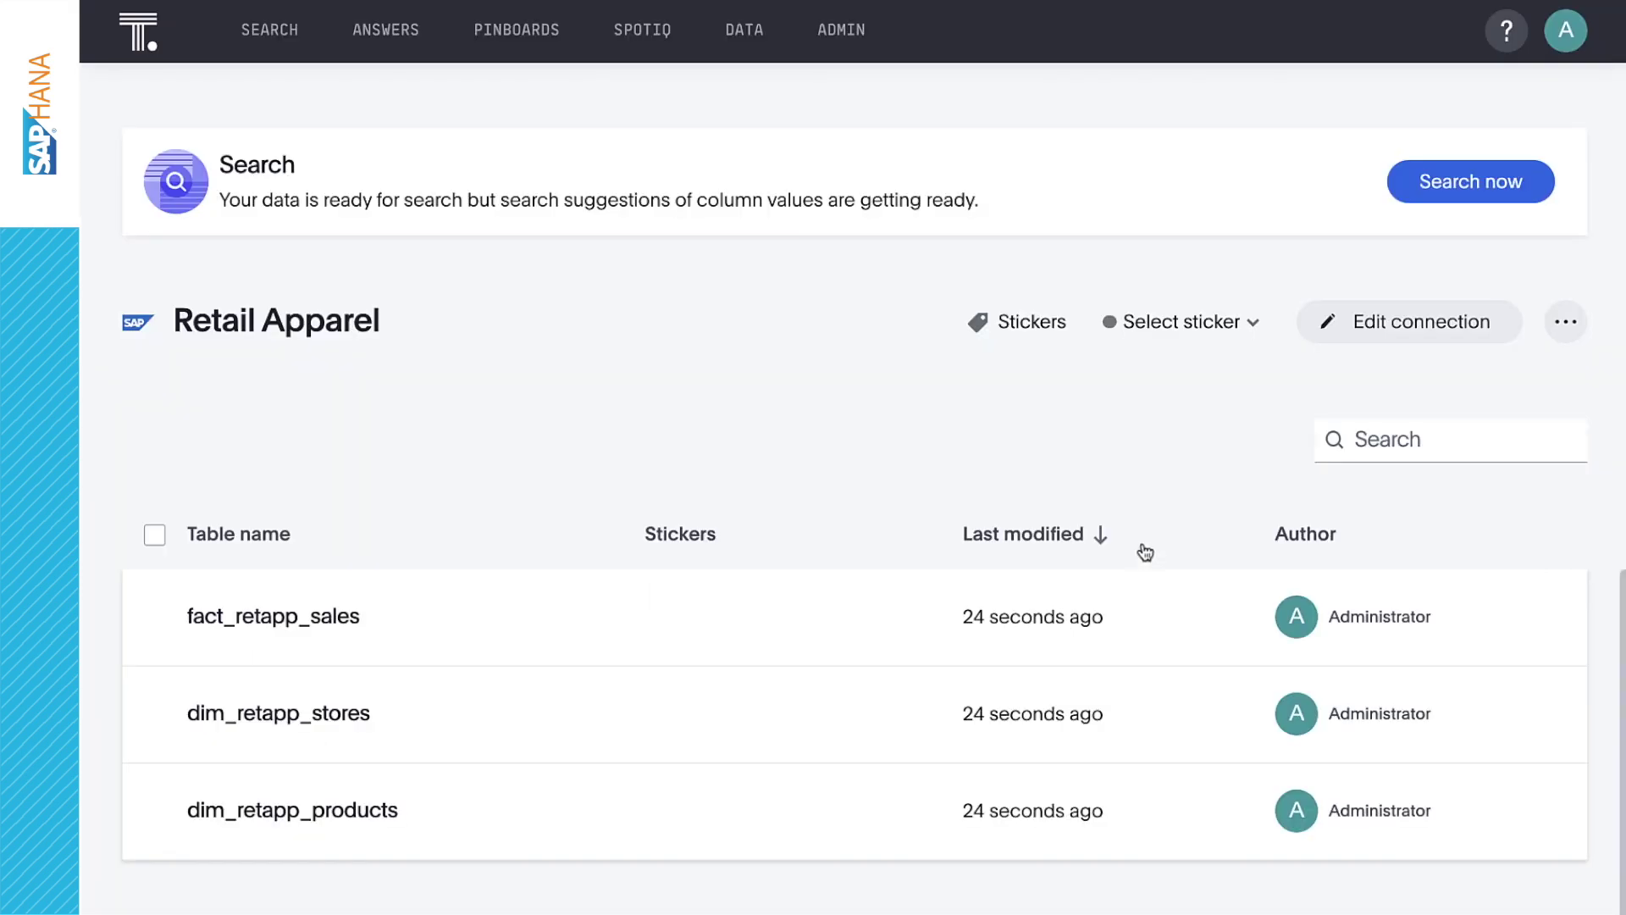
- Give the Retail - Apparel worksheet's Product column the synonym 'Item' and review the worksheet's joins
{"action": "left_click", "coordinate": [1440, 183]}
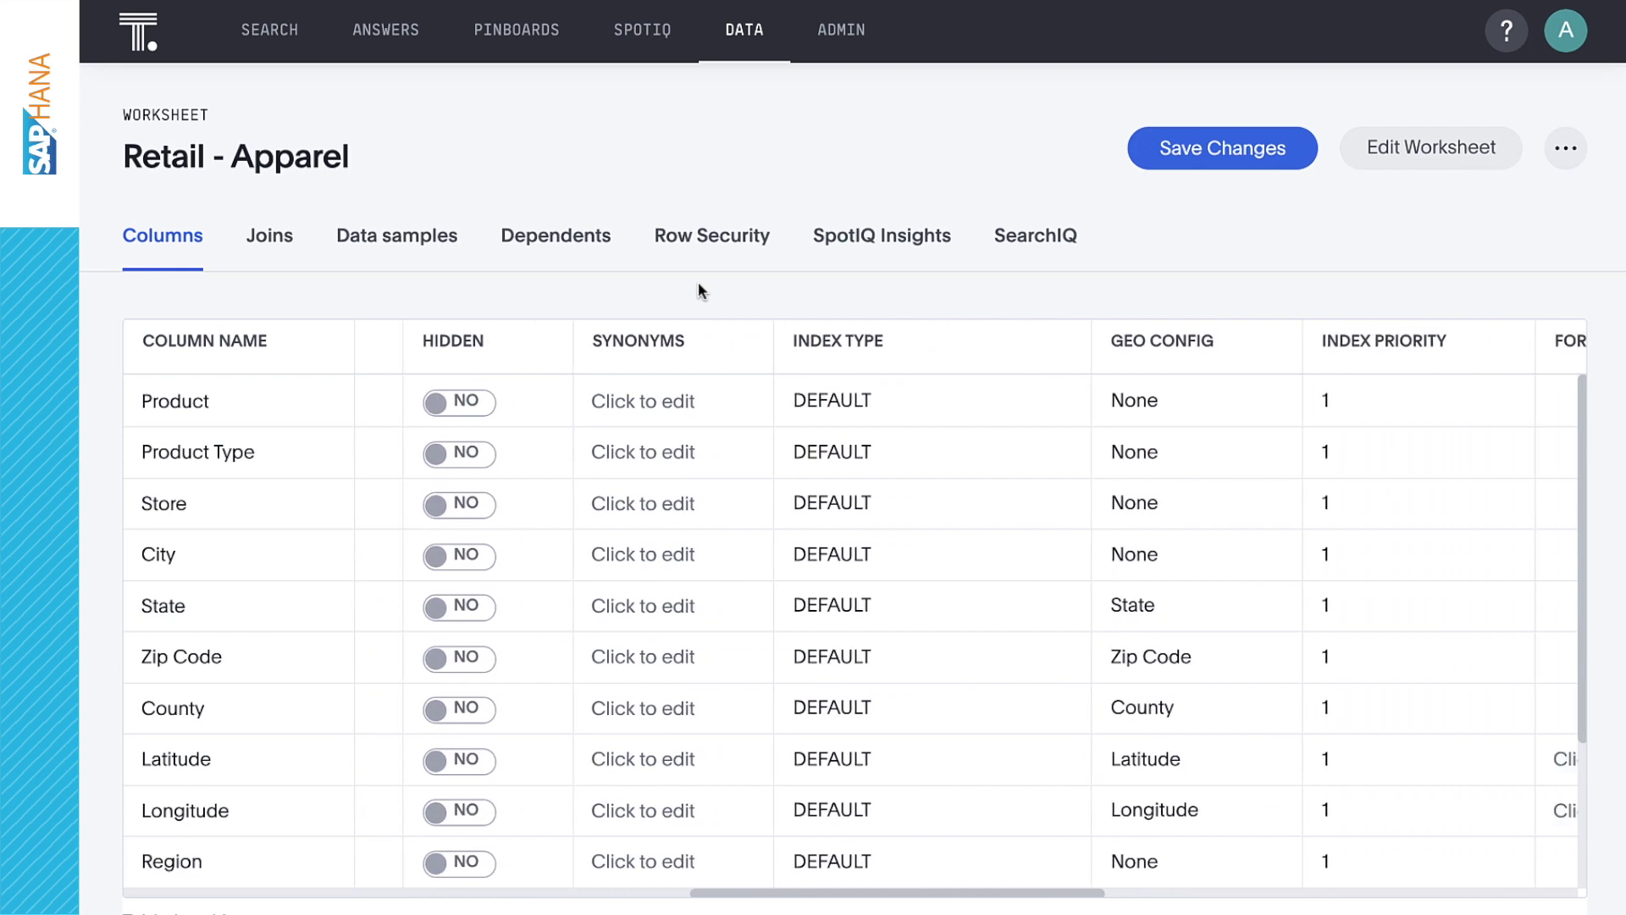
{"action": "left_click", "coordinate": [687, 418]}
{"action": "type", "text": "Item"}
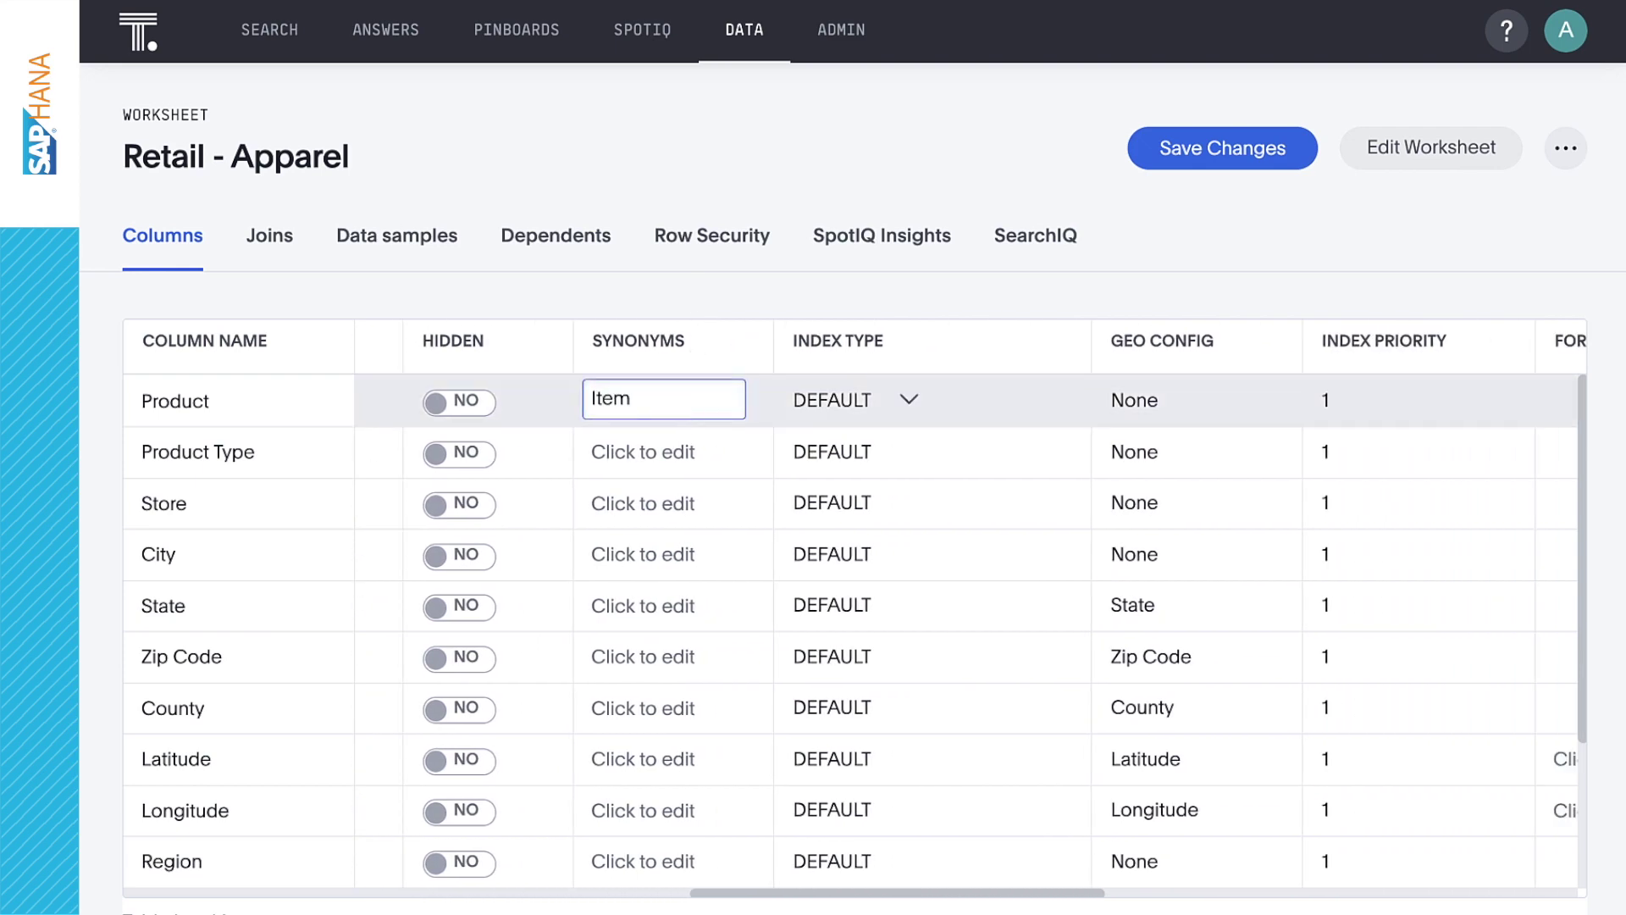
{"action": "left_click", "coordinate": [289, 264]}
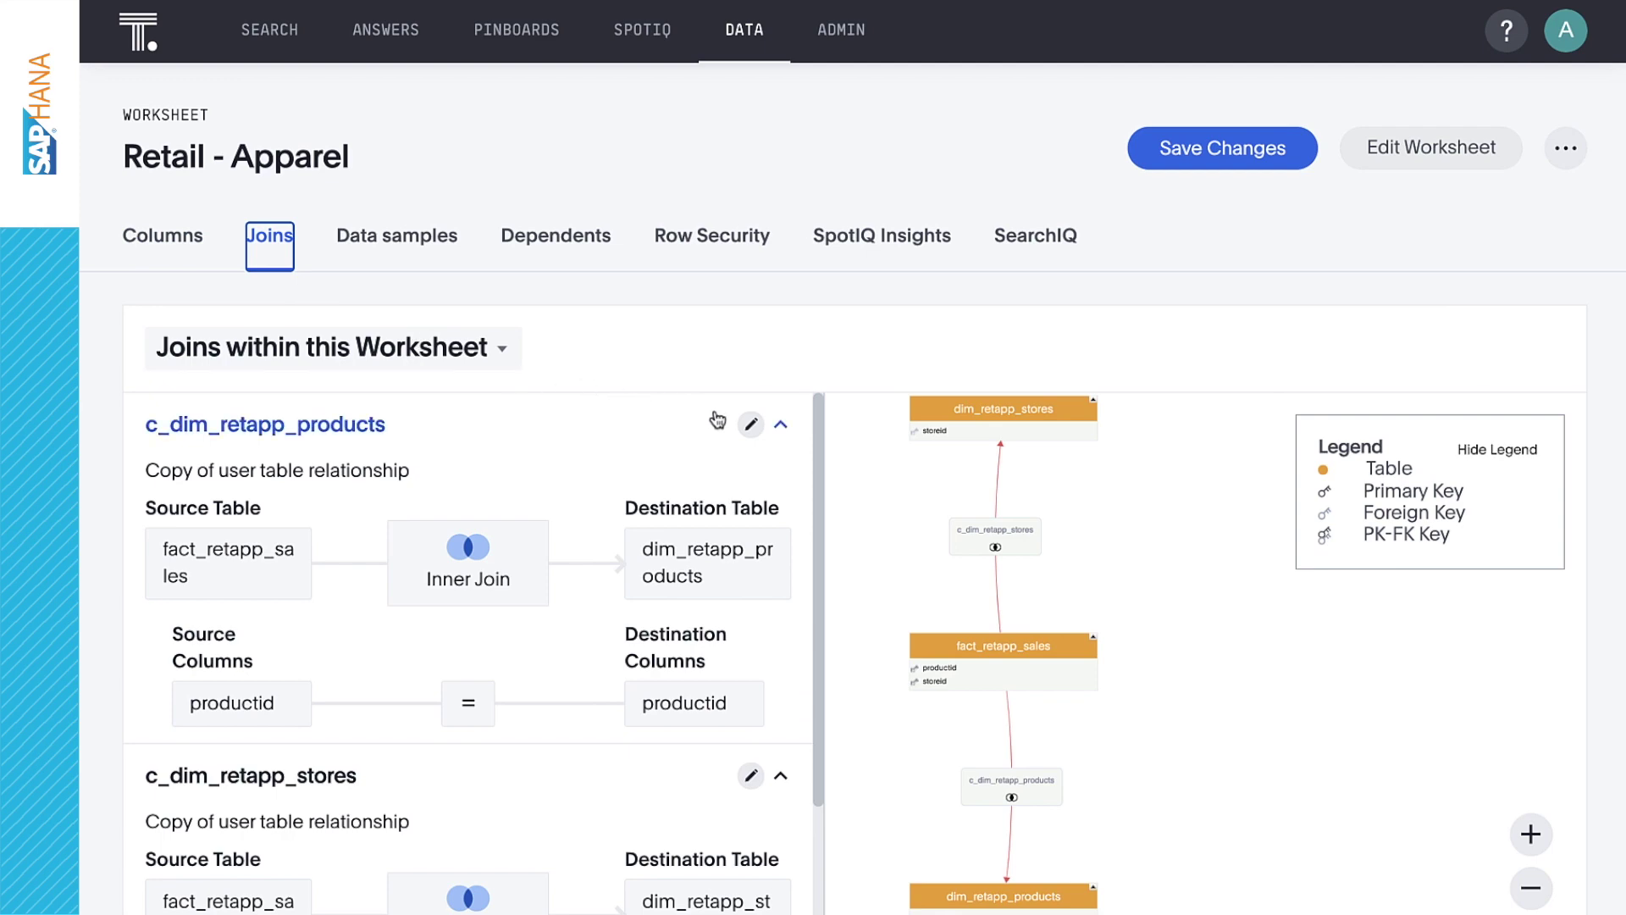
{"action": "left_click_drag", "start_coordinate": [817, 446], "coordinate": [822, 572]}
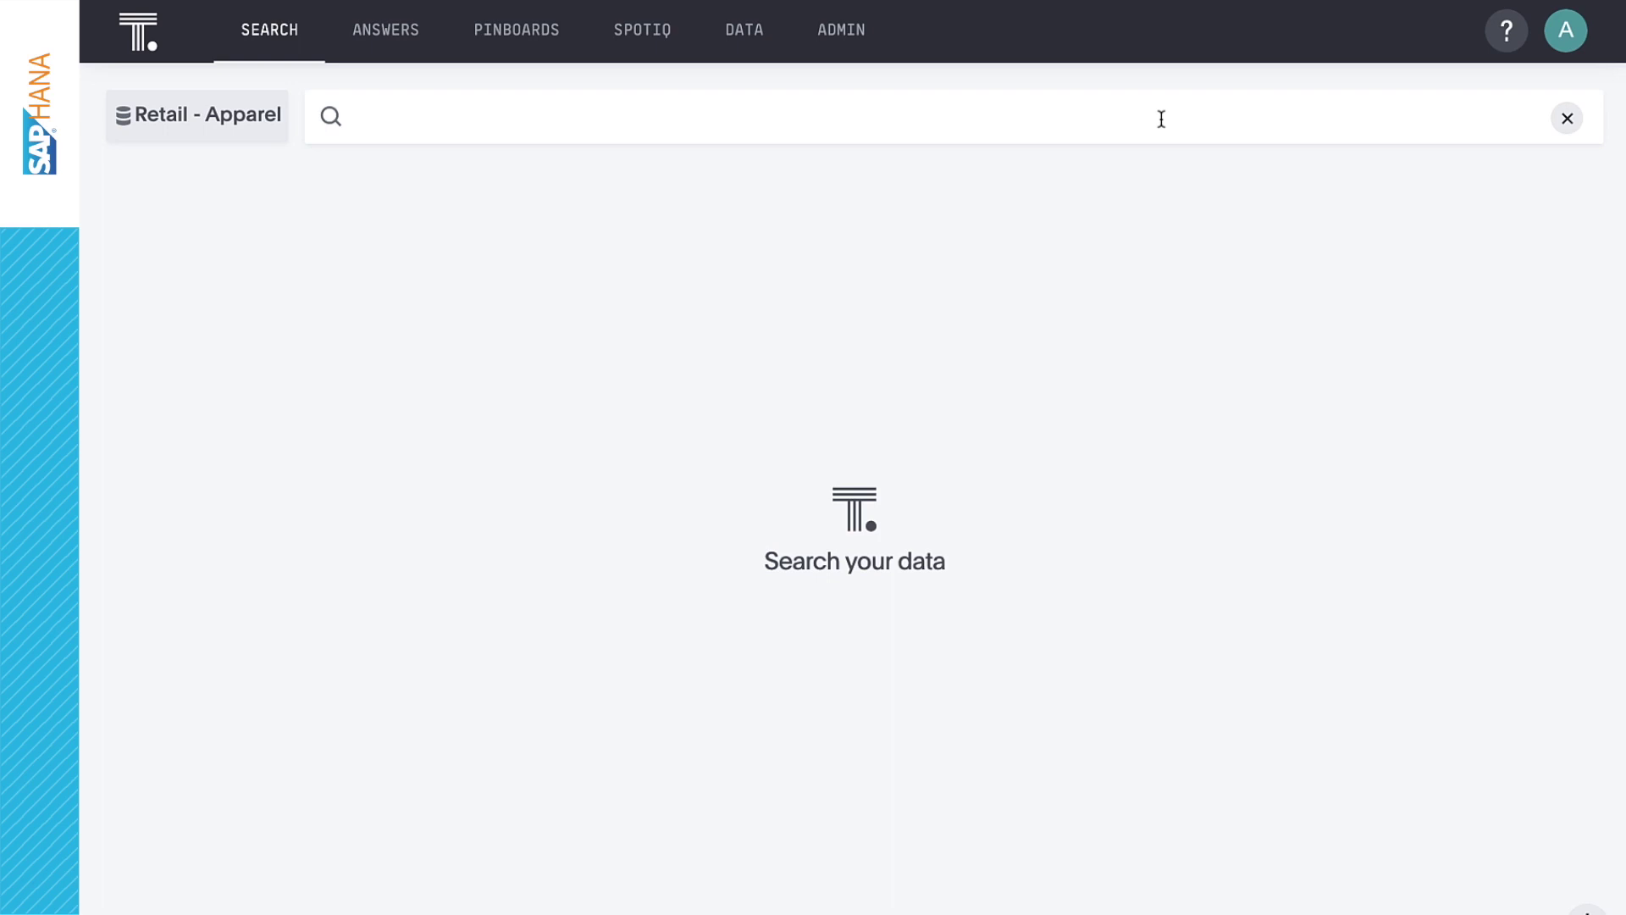
- Search 'sales by state' to get the Total Sales by State map, led by Michigan at $19.2M
{"action": "left_click", "coordinate": [1161, 119]}
{"action": "type", "text": "sa"}
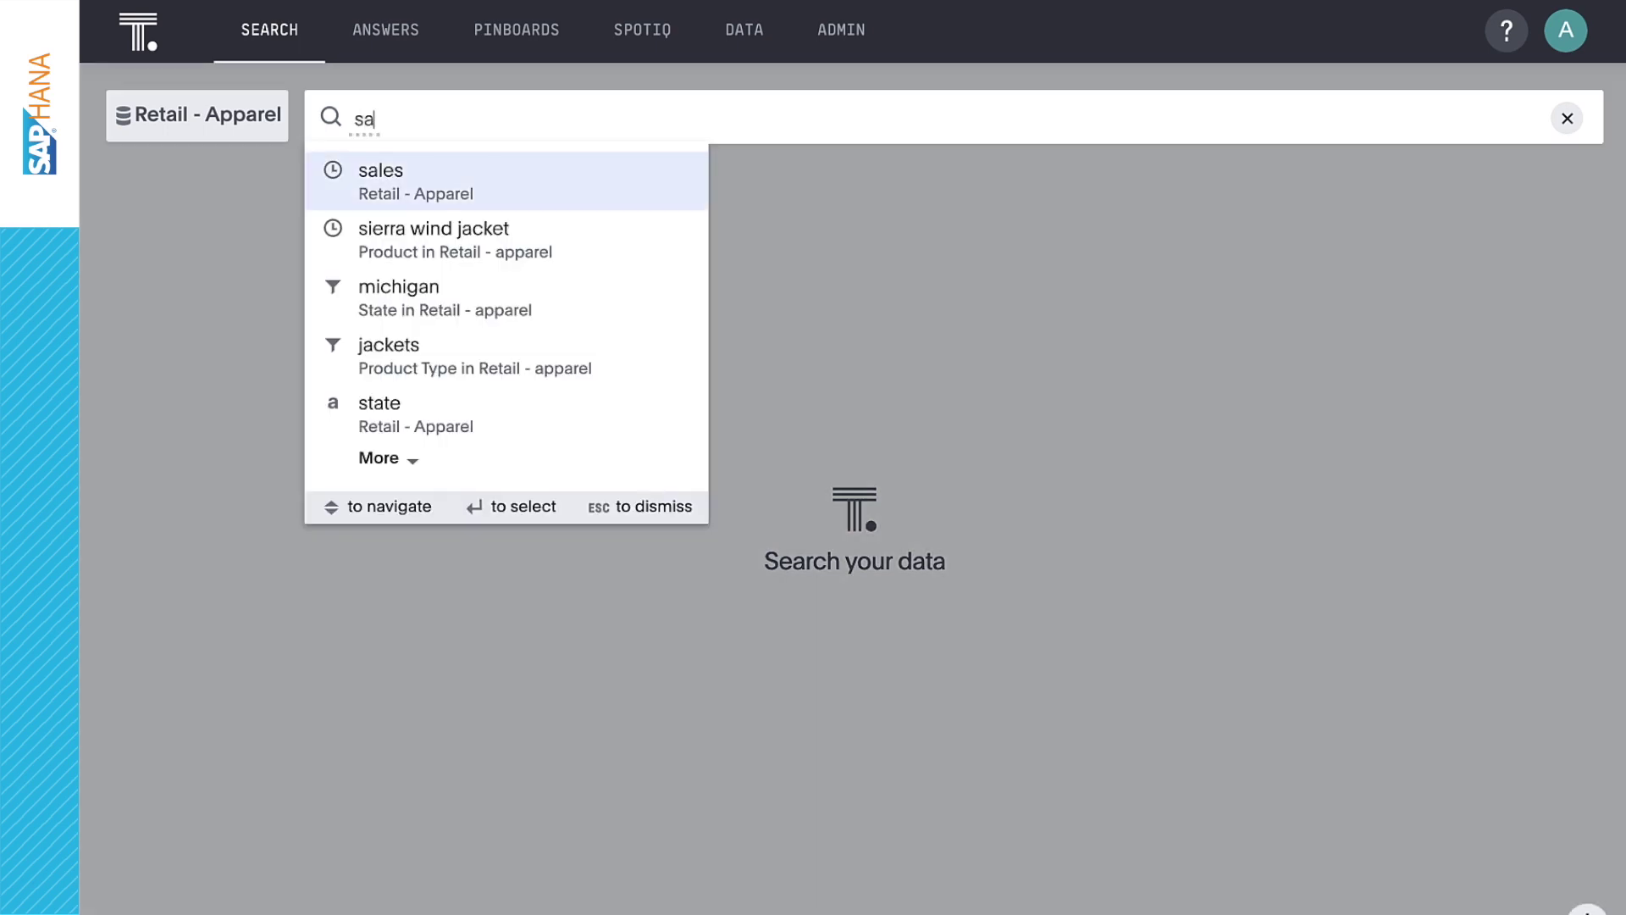
{"action": "type", "text": "les by state"}
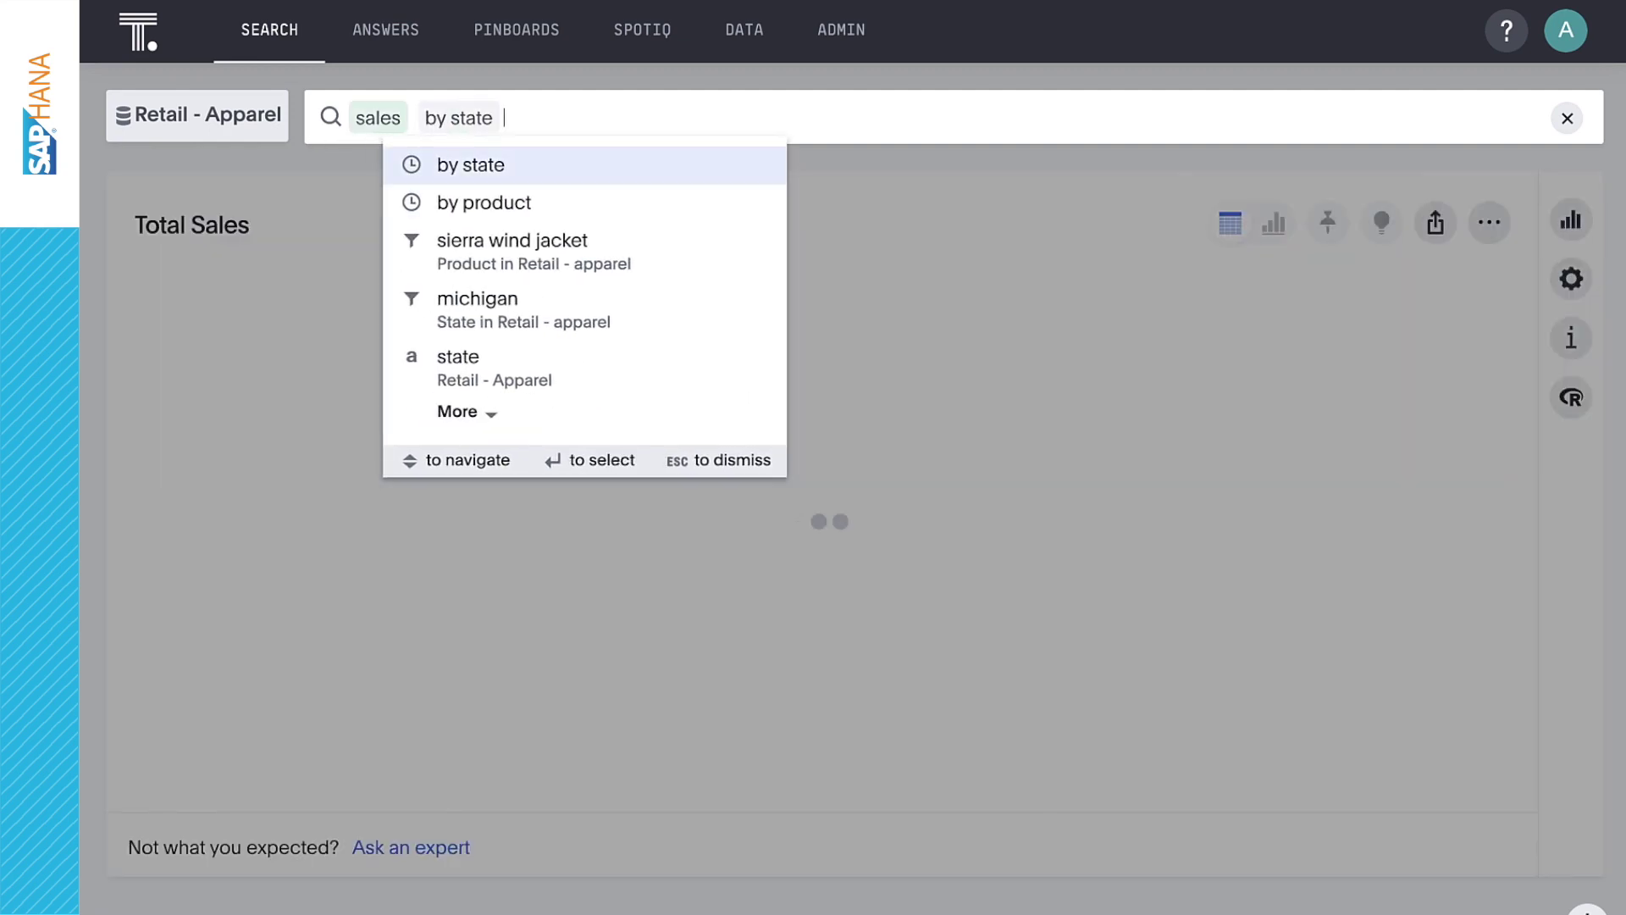
{"action": "key", "text": "Return"}
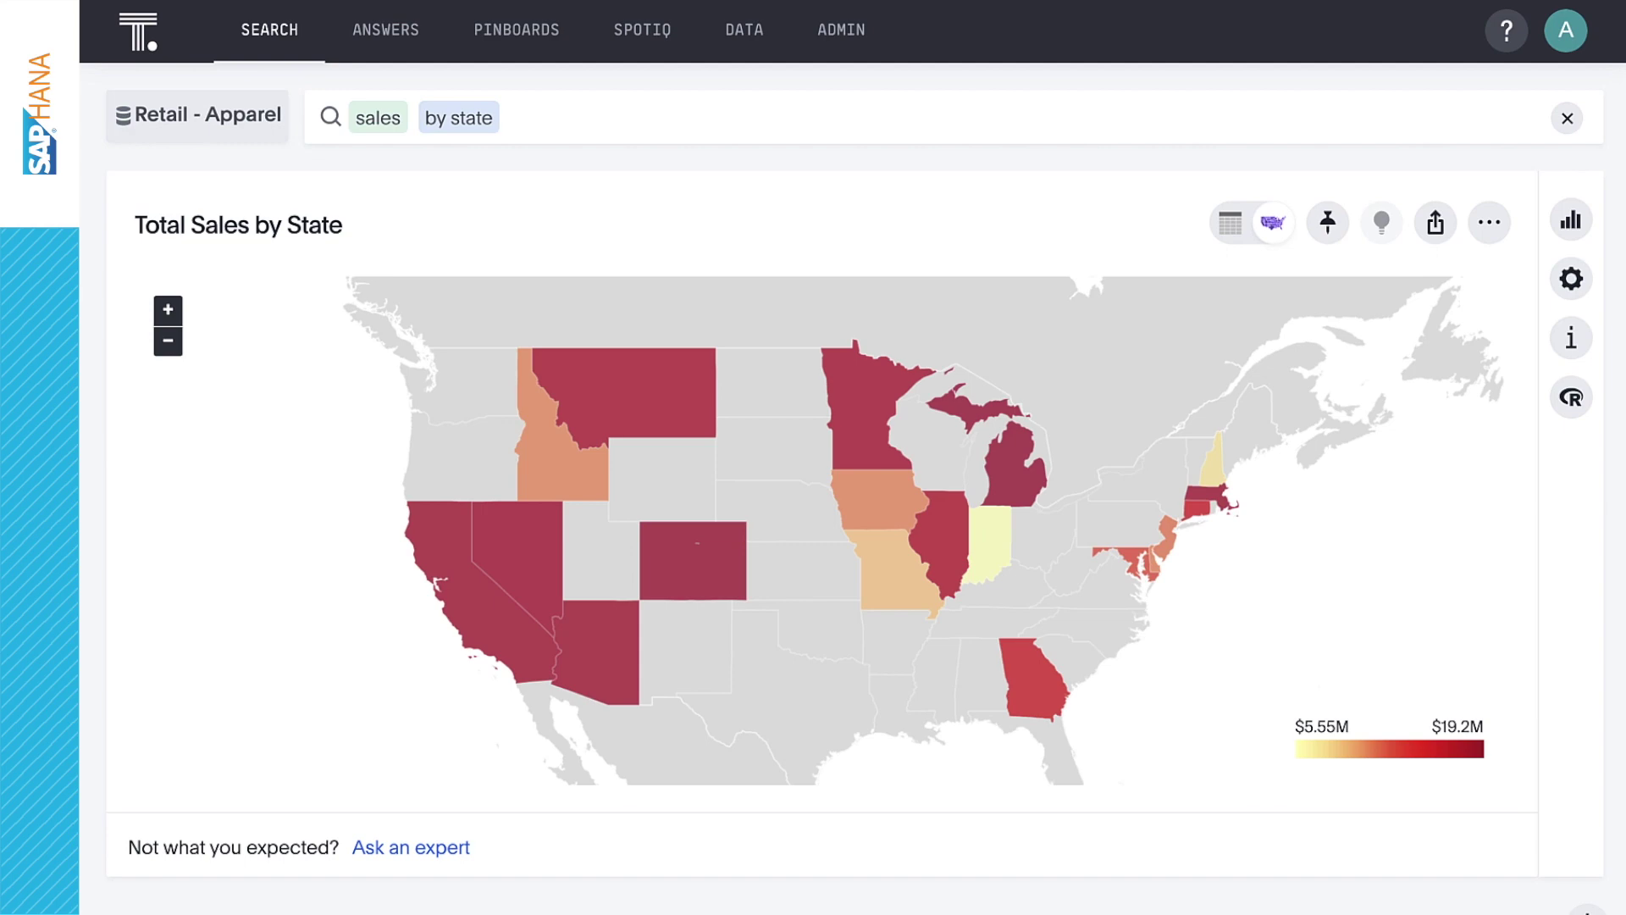
{"action": "mouse_move", "coordinate": [1027, 457]}
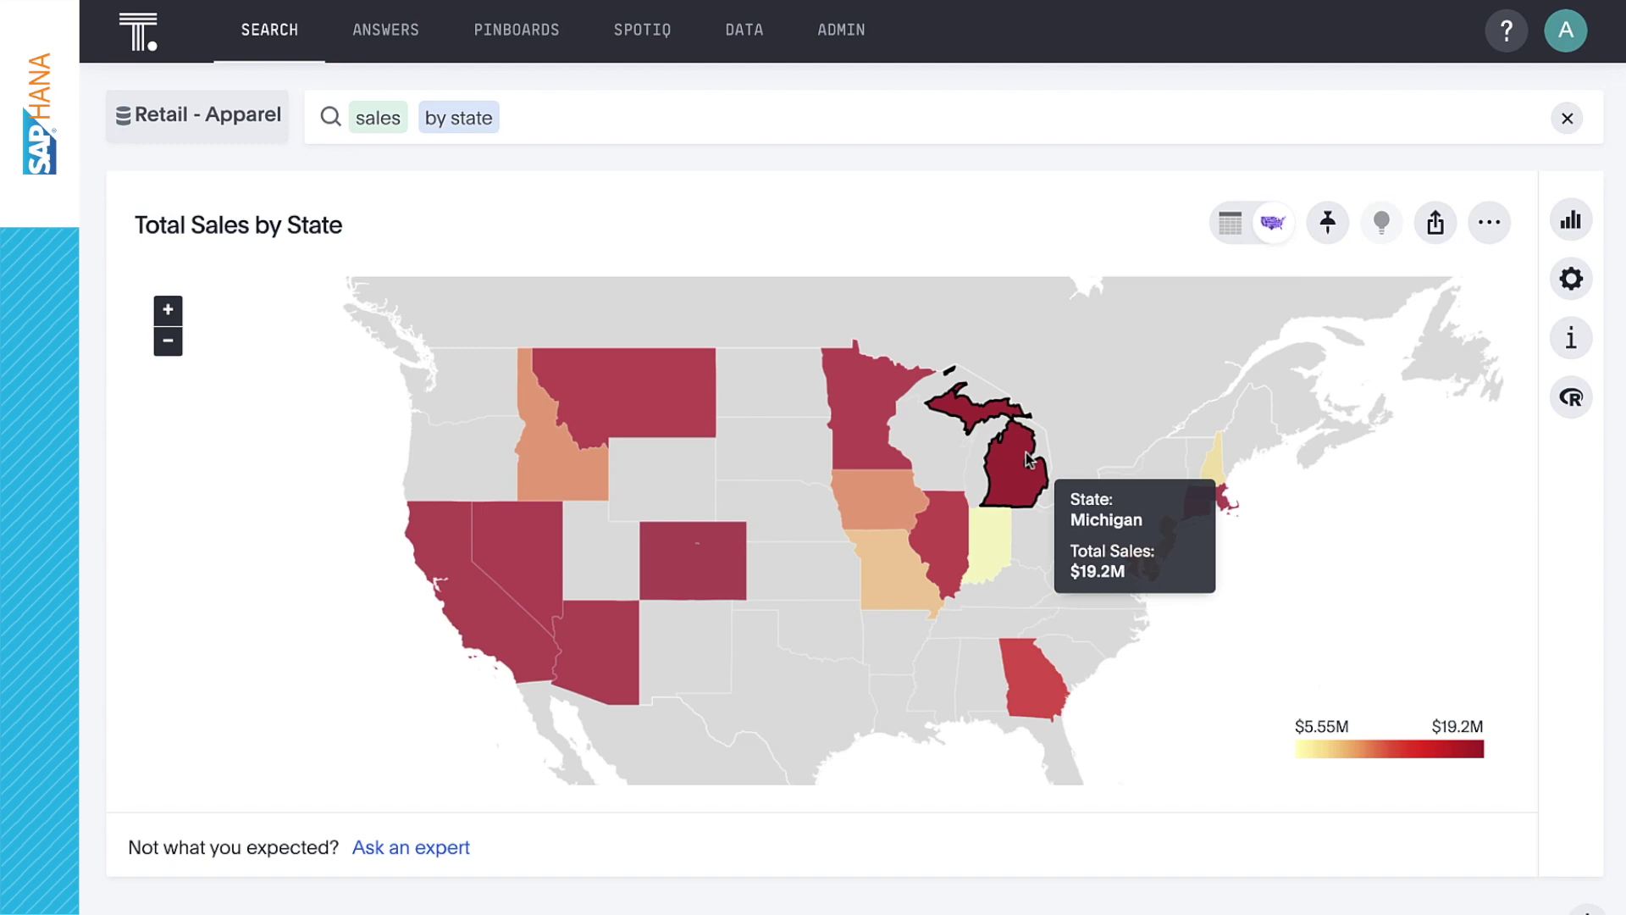
- Drill Michigan down by Product Type, then drill Jackets down by Product
{"action": "right_click", "coordinate": [1025, 452]}
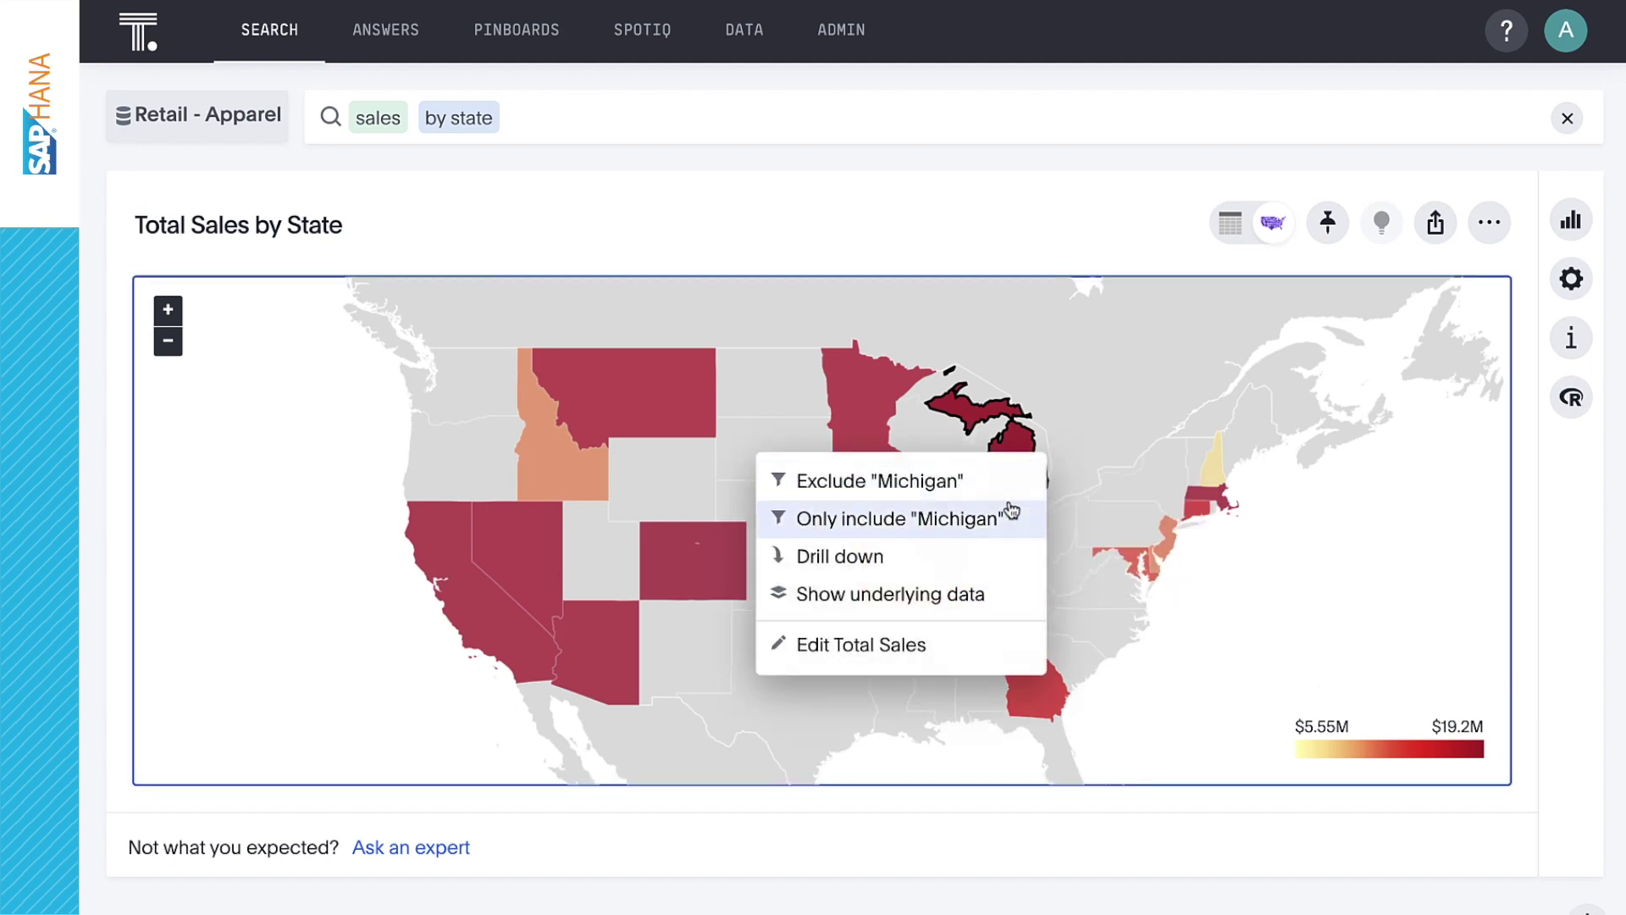
{"action": "left_click", "coordinate": [993, 570]}
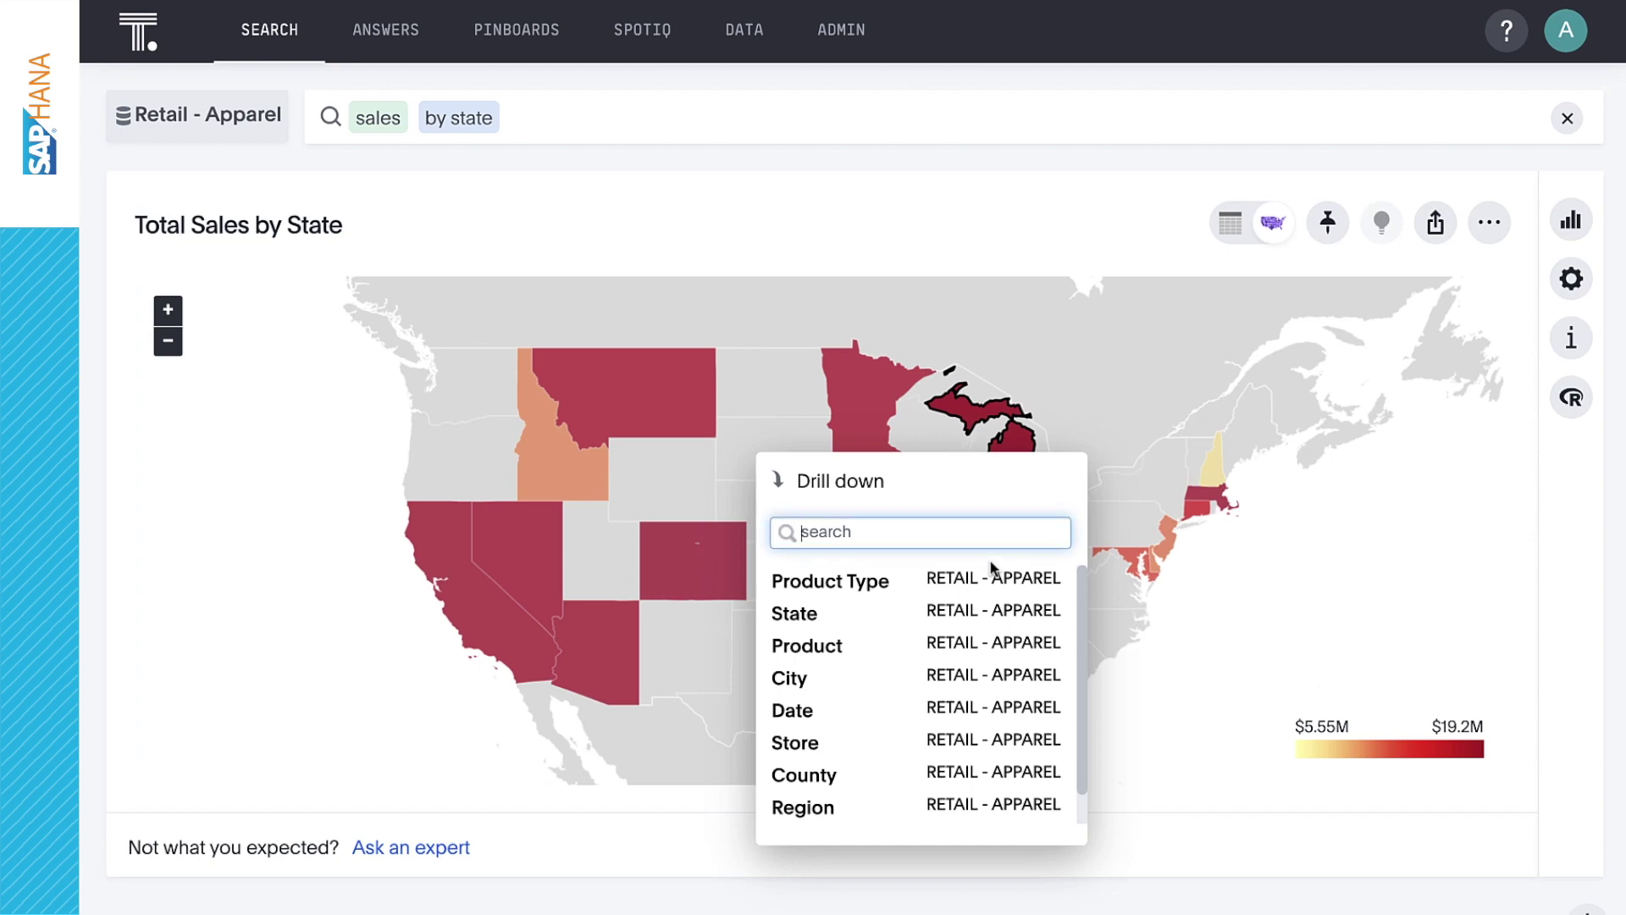
{"action": "left_click", "coordinate": [983, 579]}
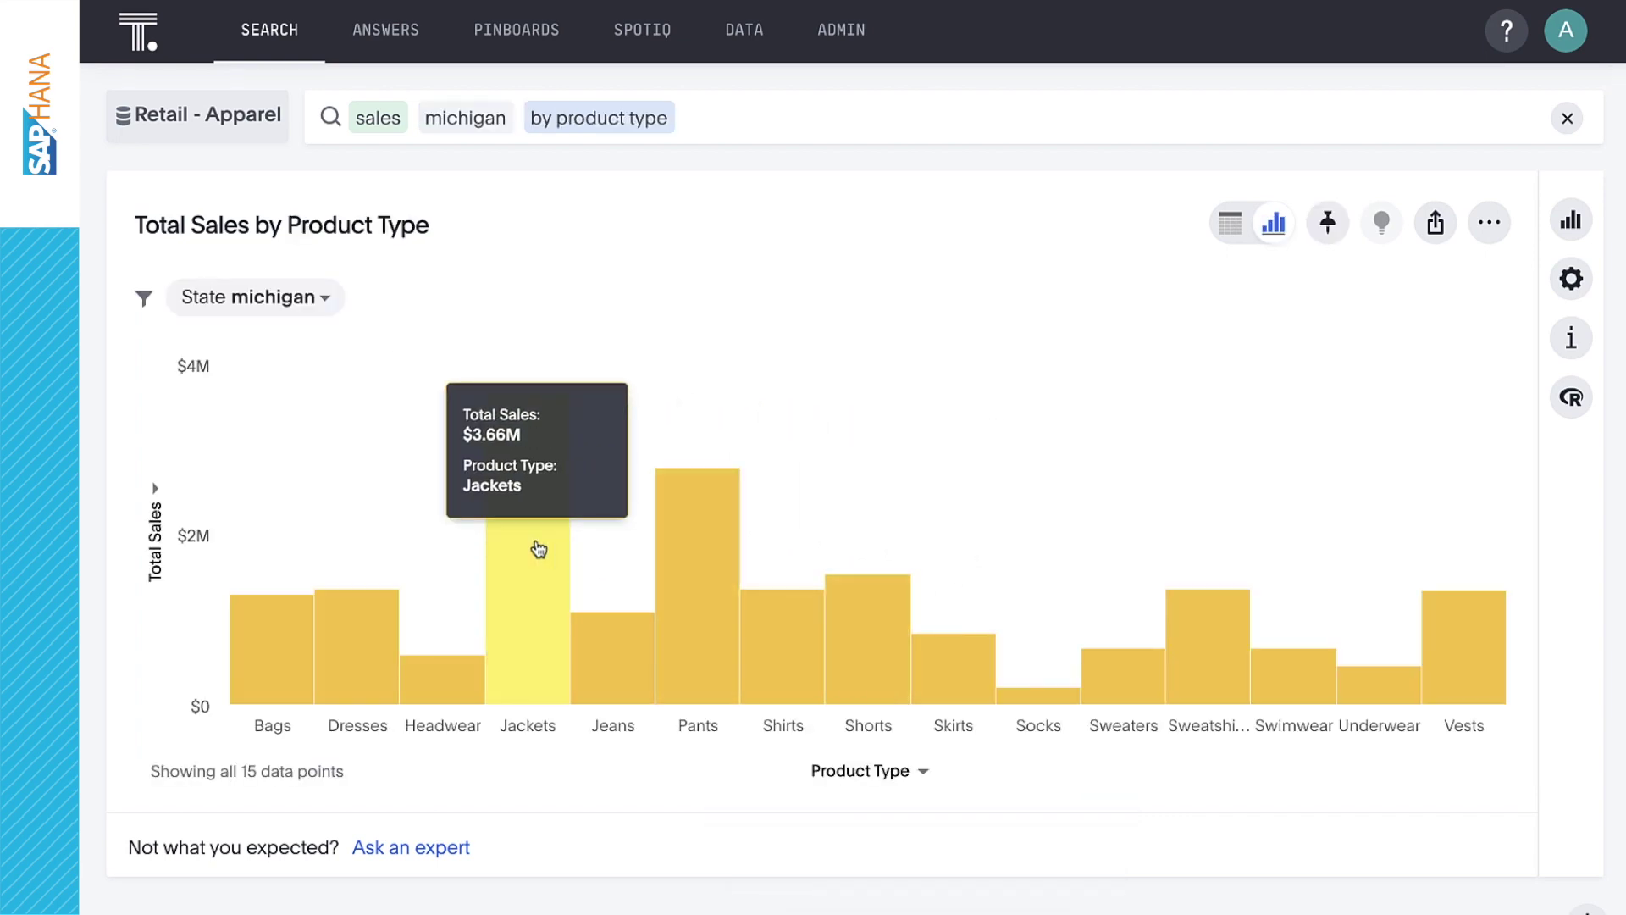
{"action": "right_click", "coordinate": [539, 549]}
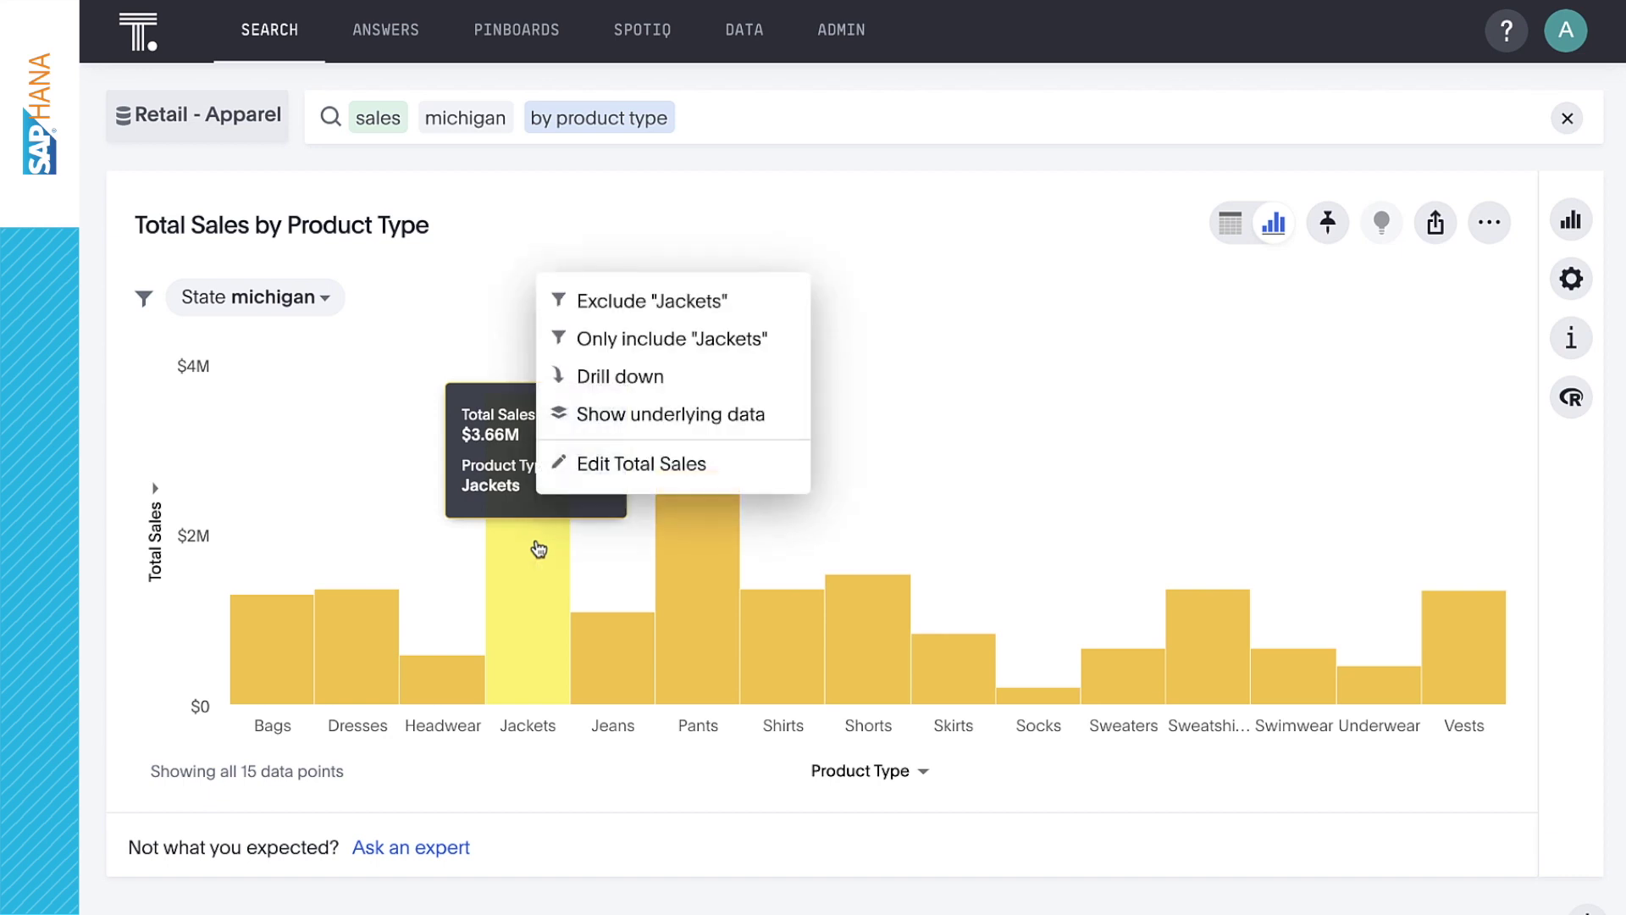
{"action": "left_click", "coordinate": [592, 375]}
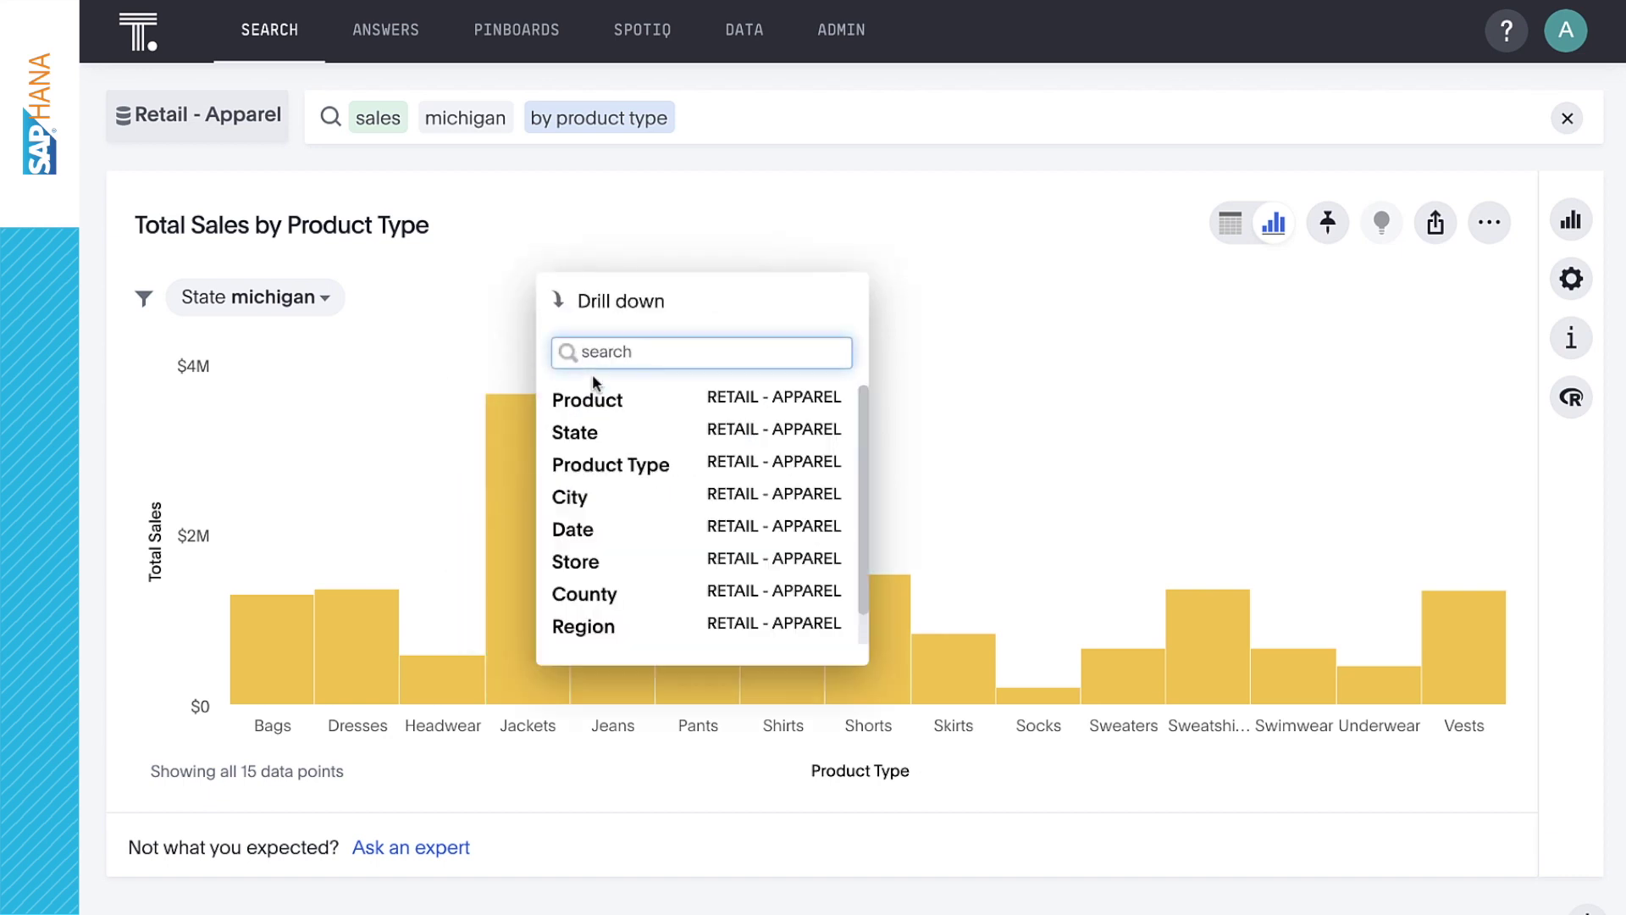
{"action": "left_click", "coordinate": [603, 398]}
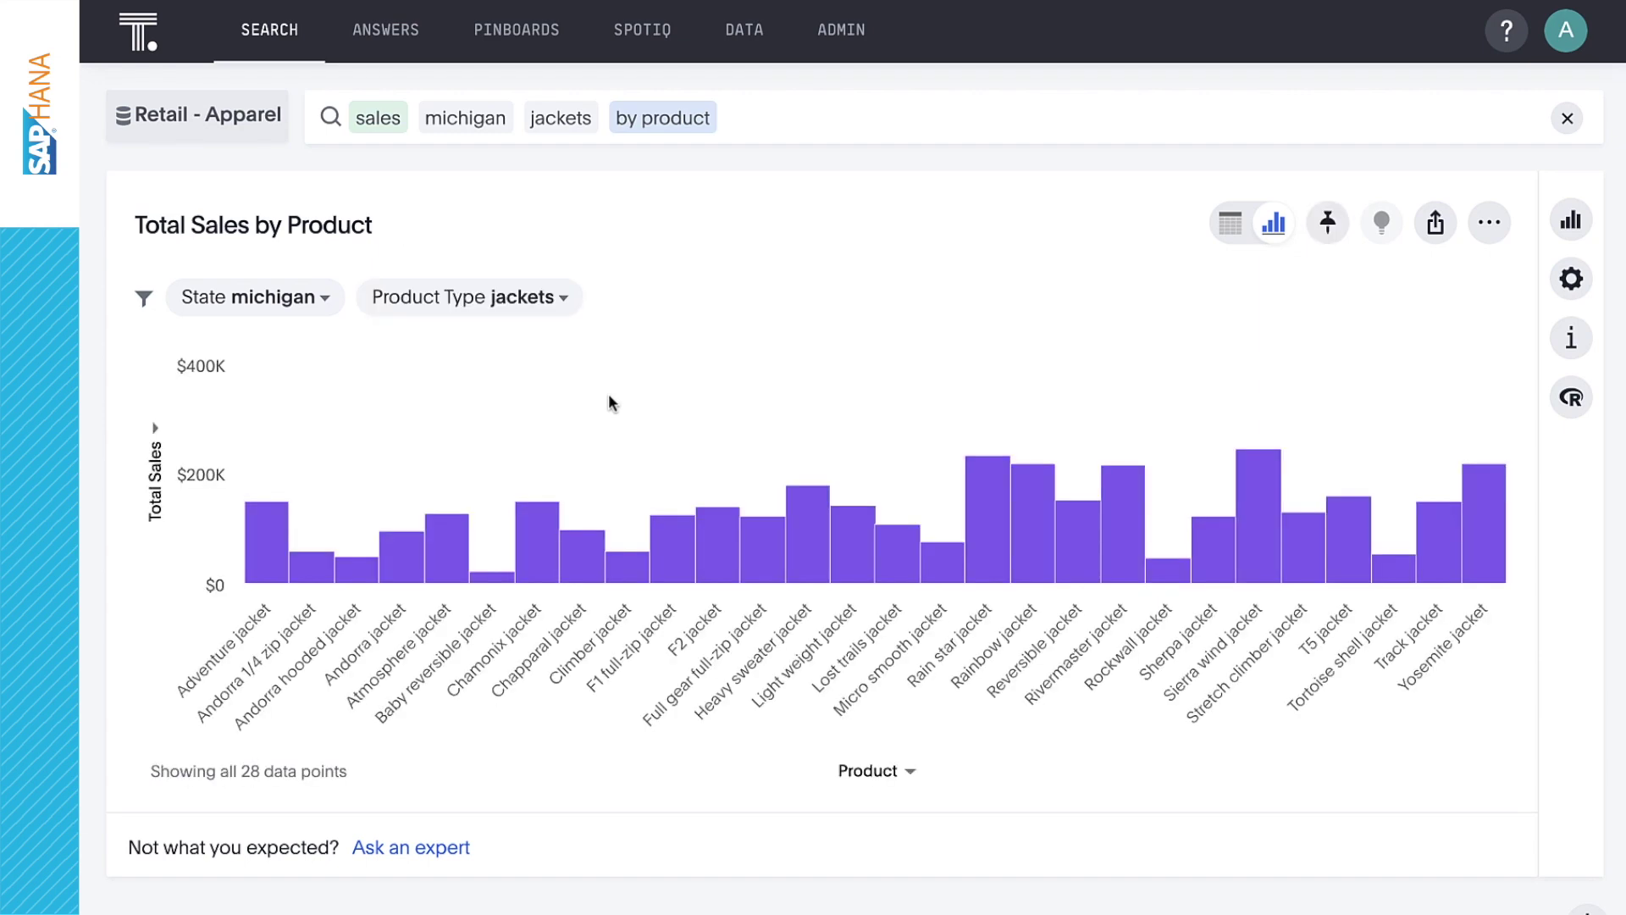
- Sort the jacket products by Total Sales in descending order
{"action": "left_click", "coordinate": [156, 434]}
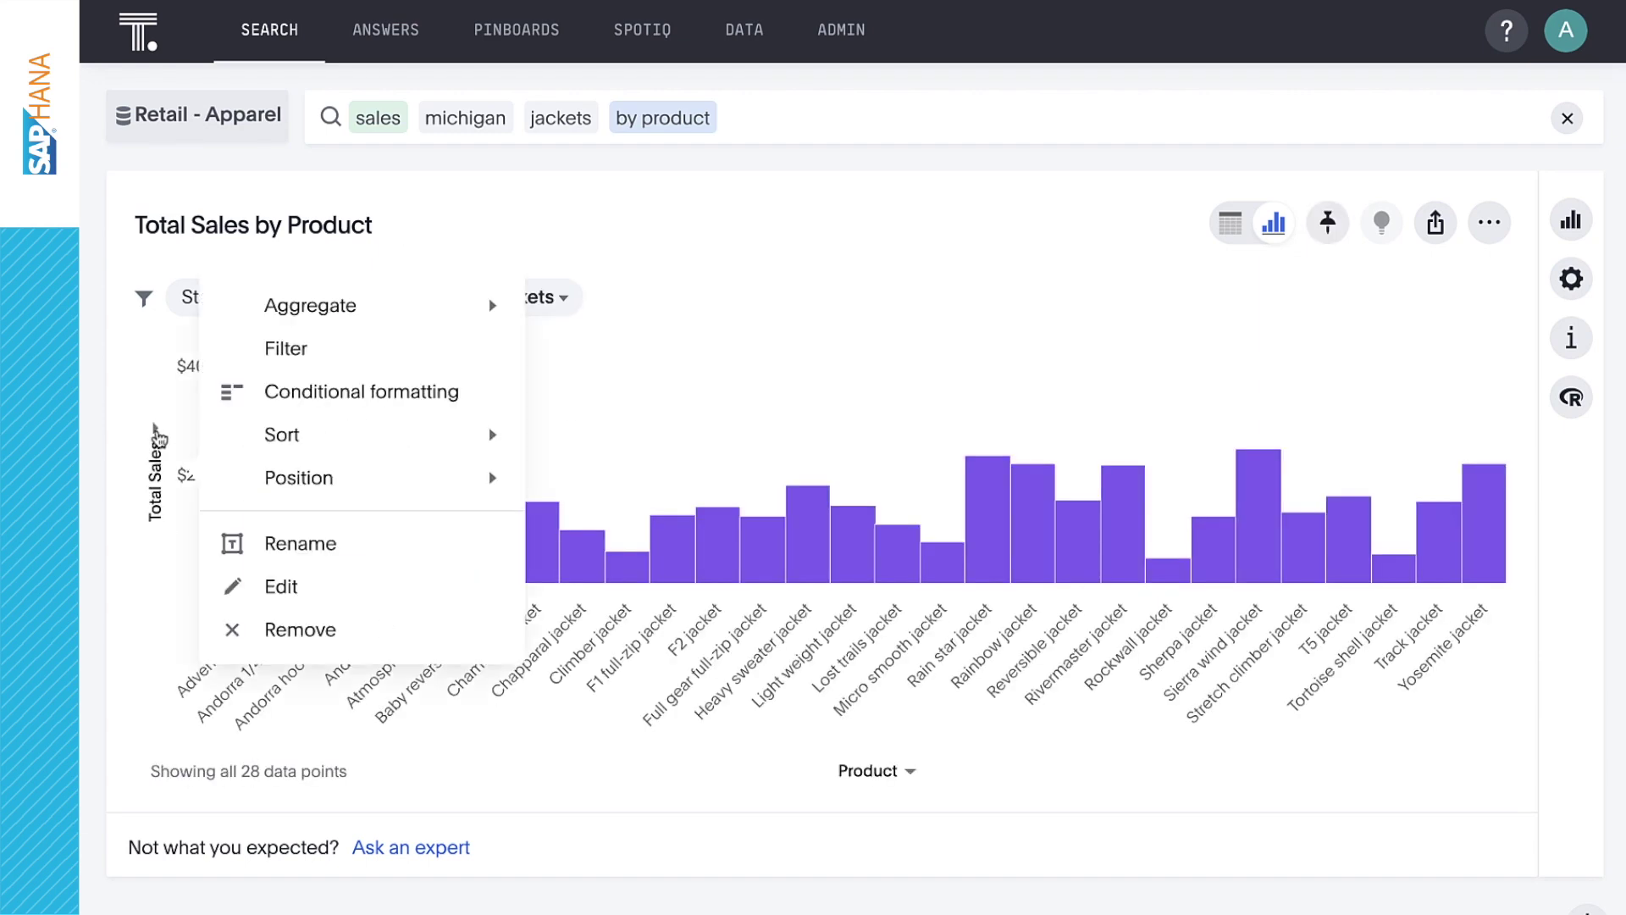
{"action": "mouse_move", "coordinate": [346, 443]}
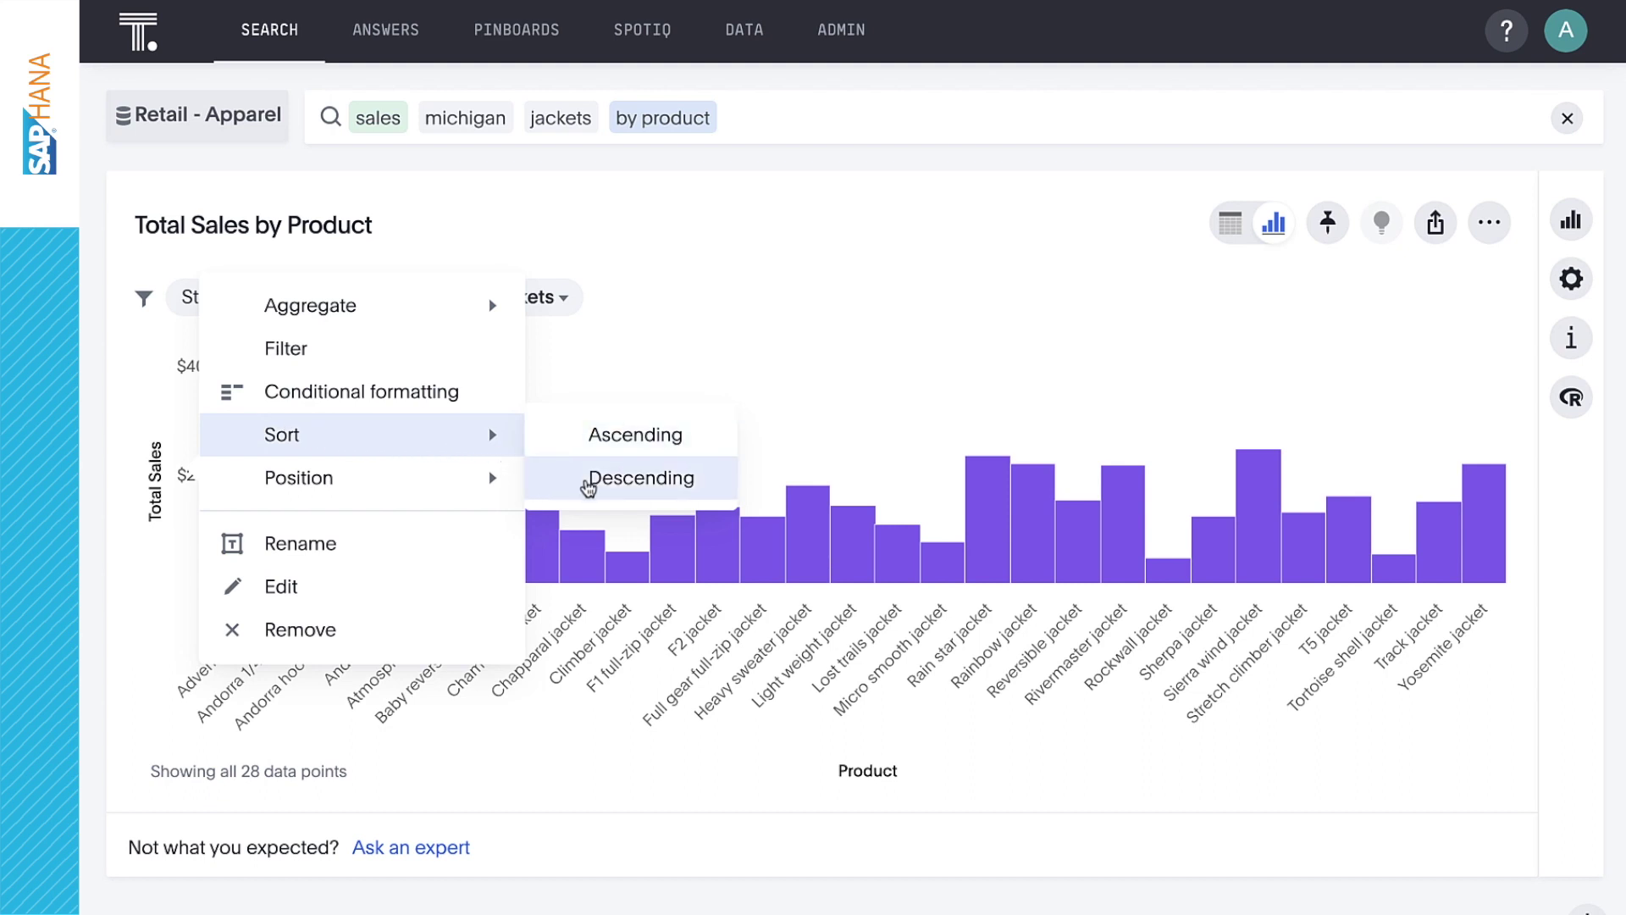
{"action": "left_click", "coordinate": [584, 478]}
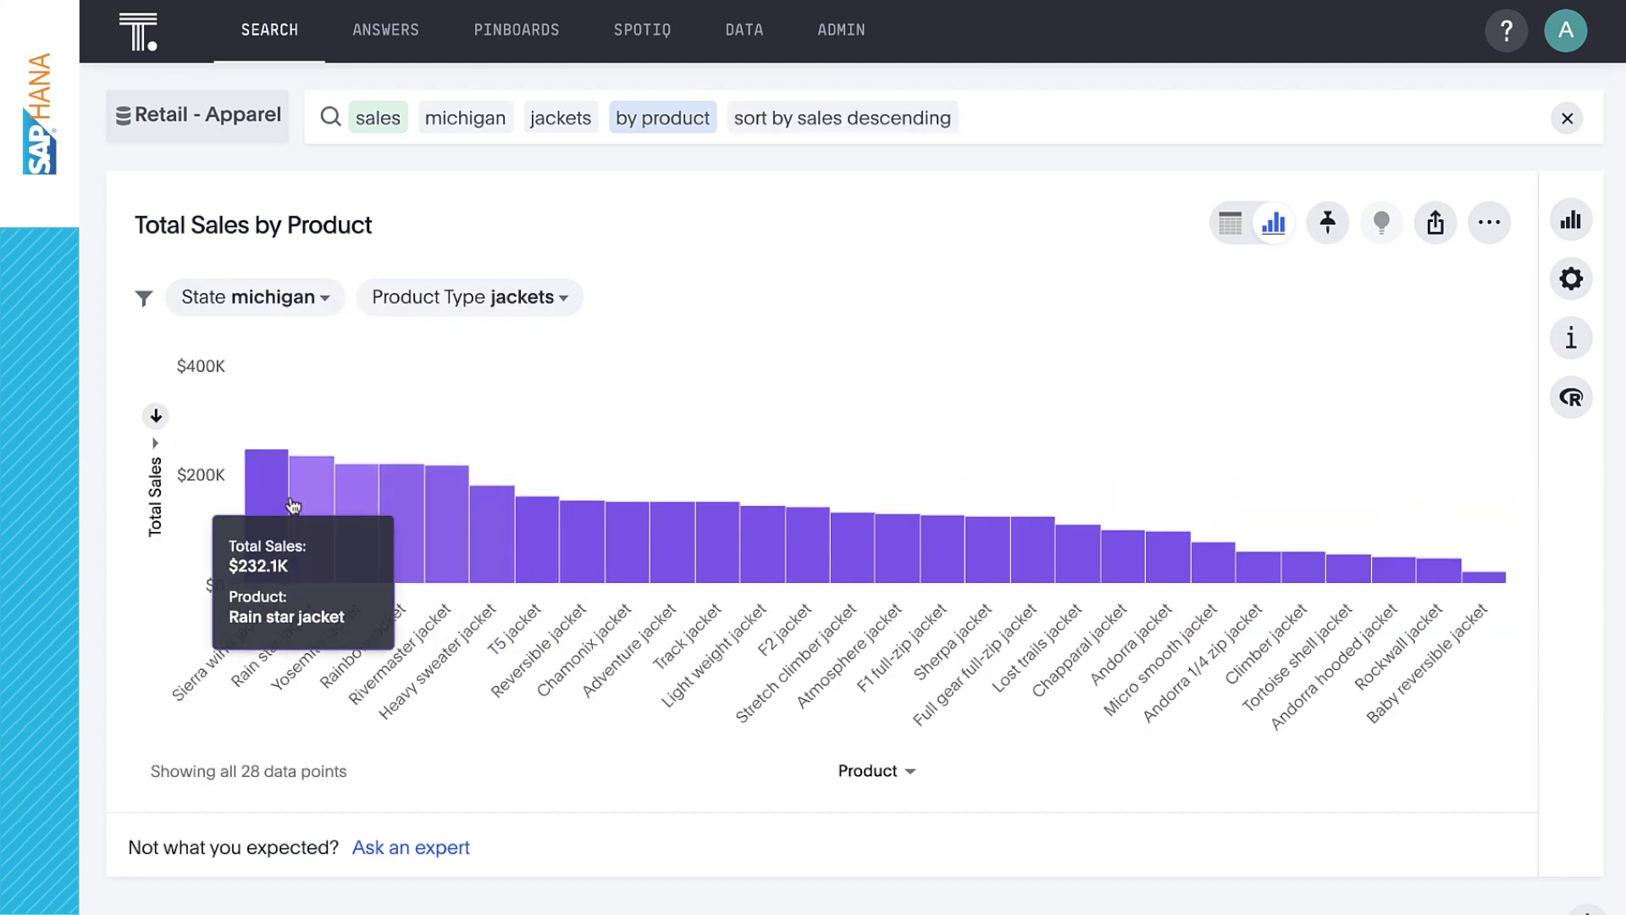
{"action": "mouse_move", "coordinate": [272, 503]}
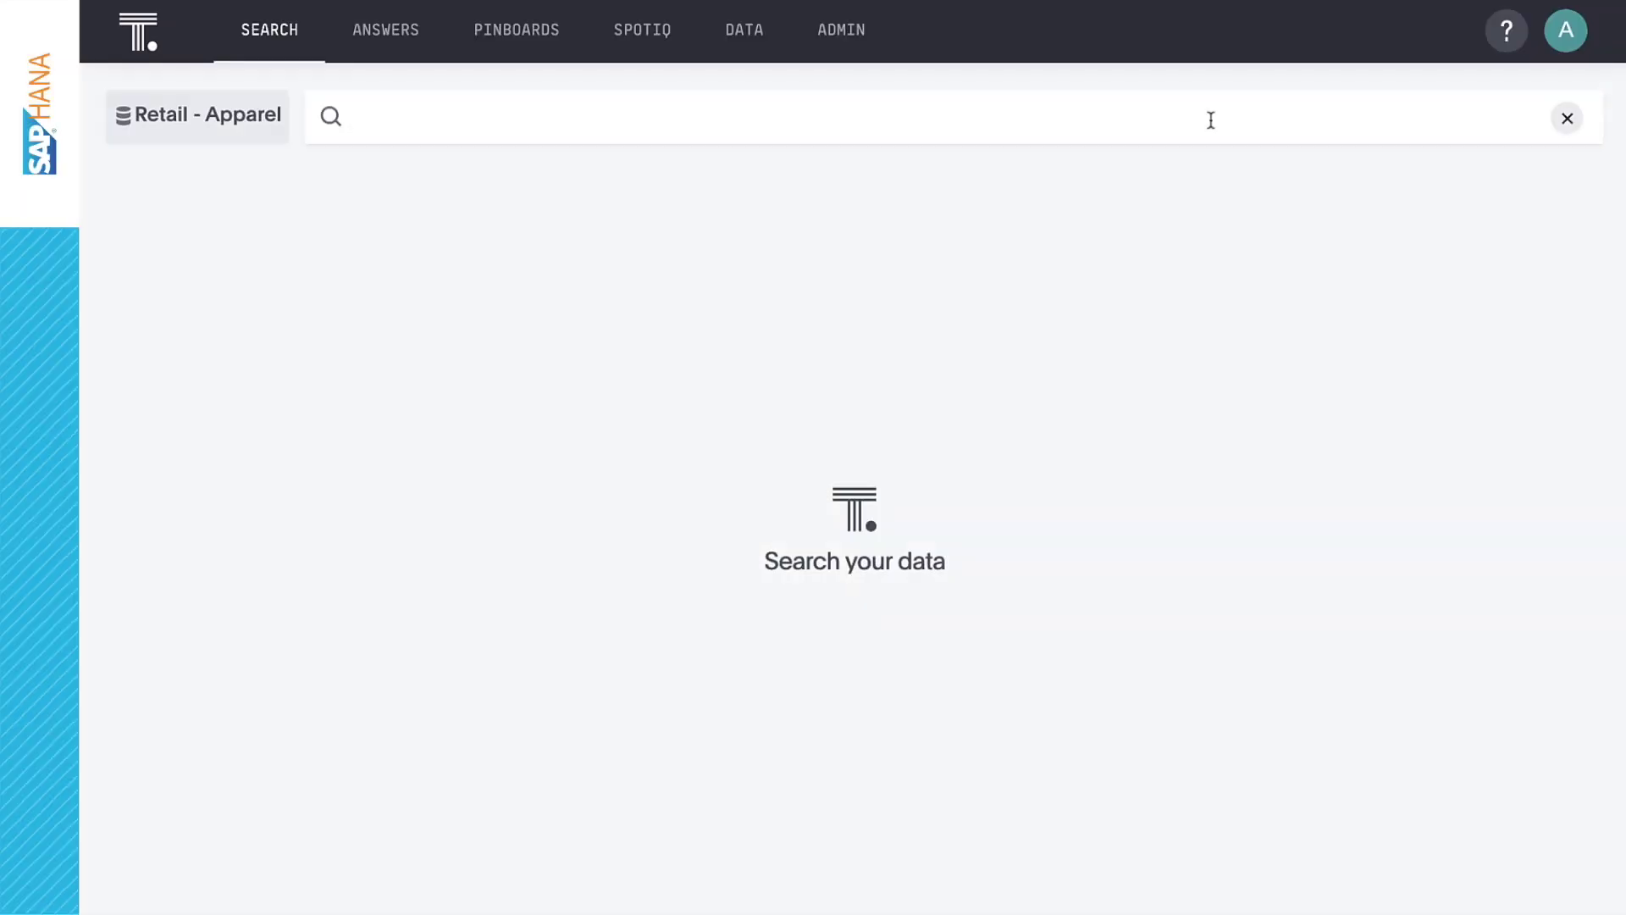
- Search 'sierra wind jacket sales by state' to show its Total Sales by State map
{"action": "left_click", "coordinate": [1209, 116]}
{"action": "type", "text": "si"}
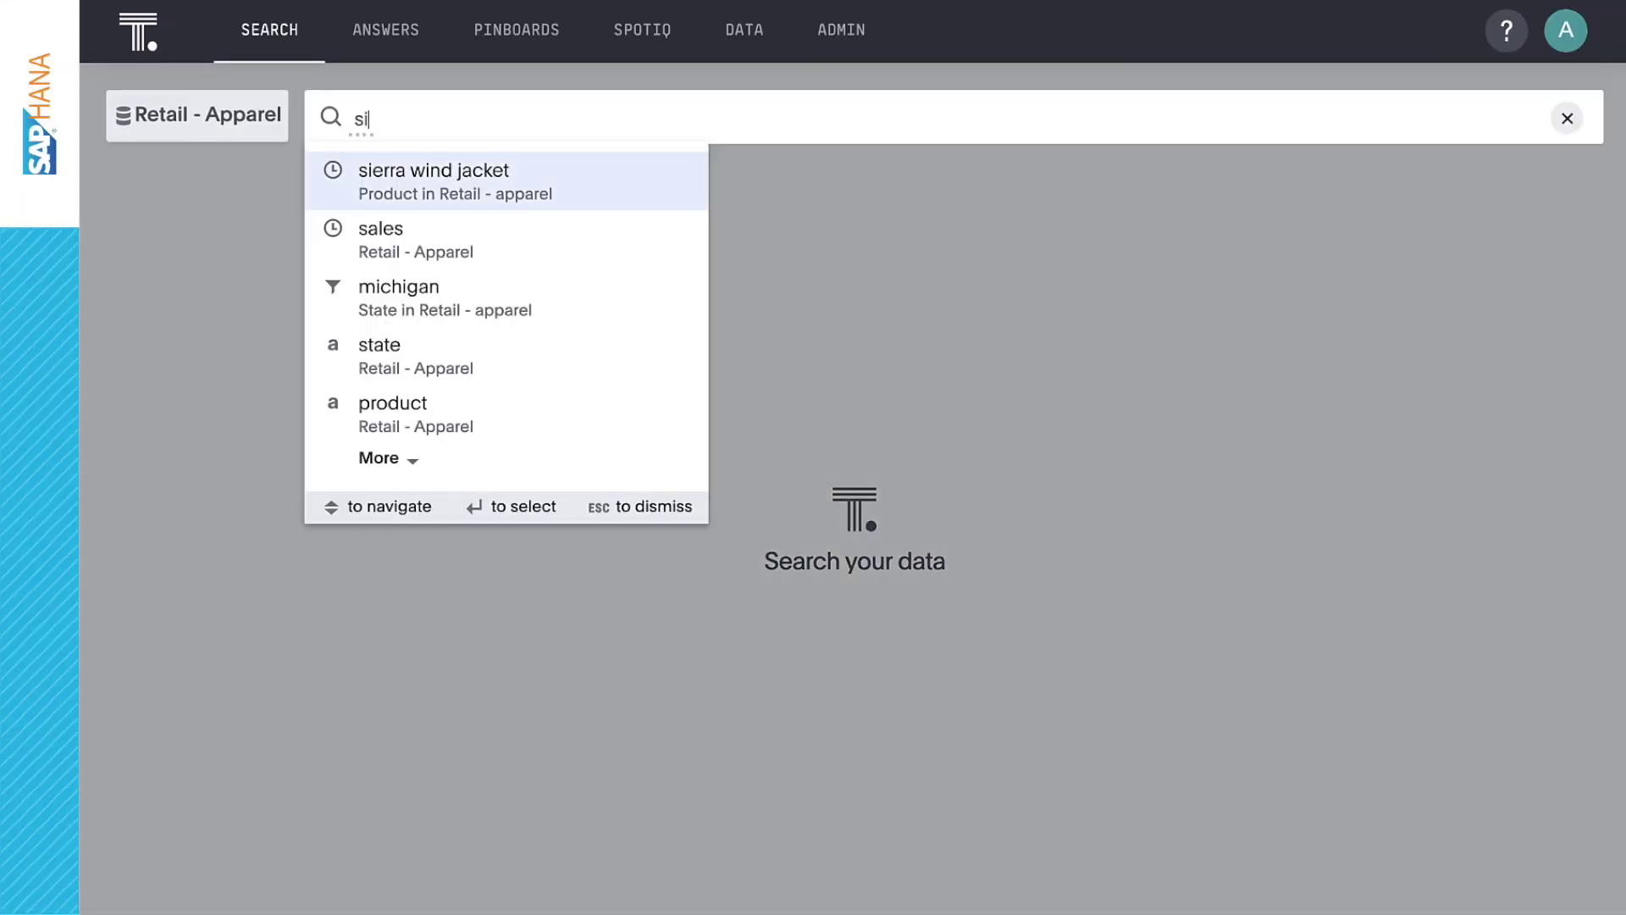
{"action": "type", "text": "erra wind jacket sales by state"}
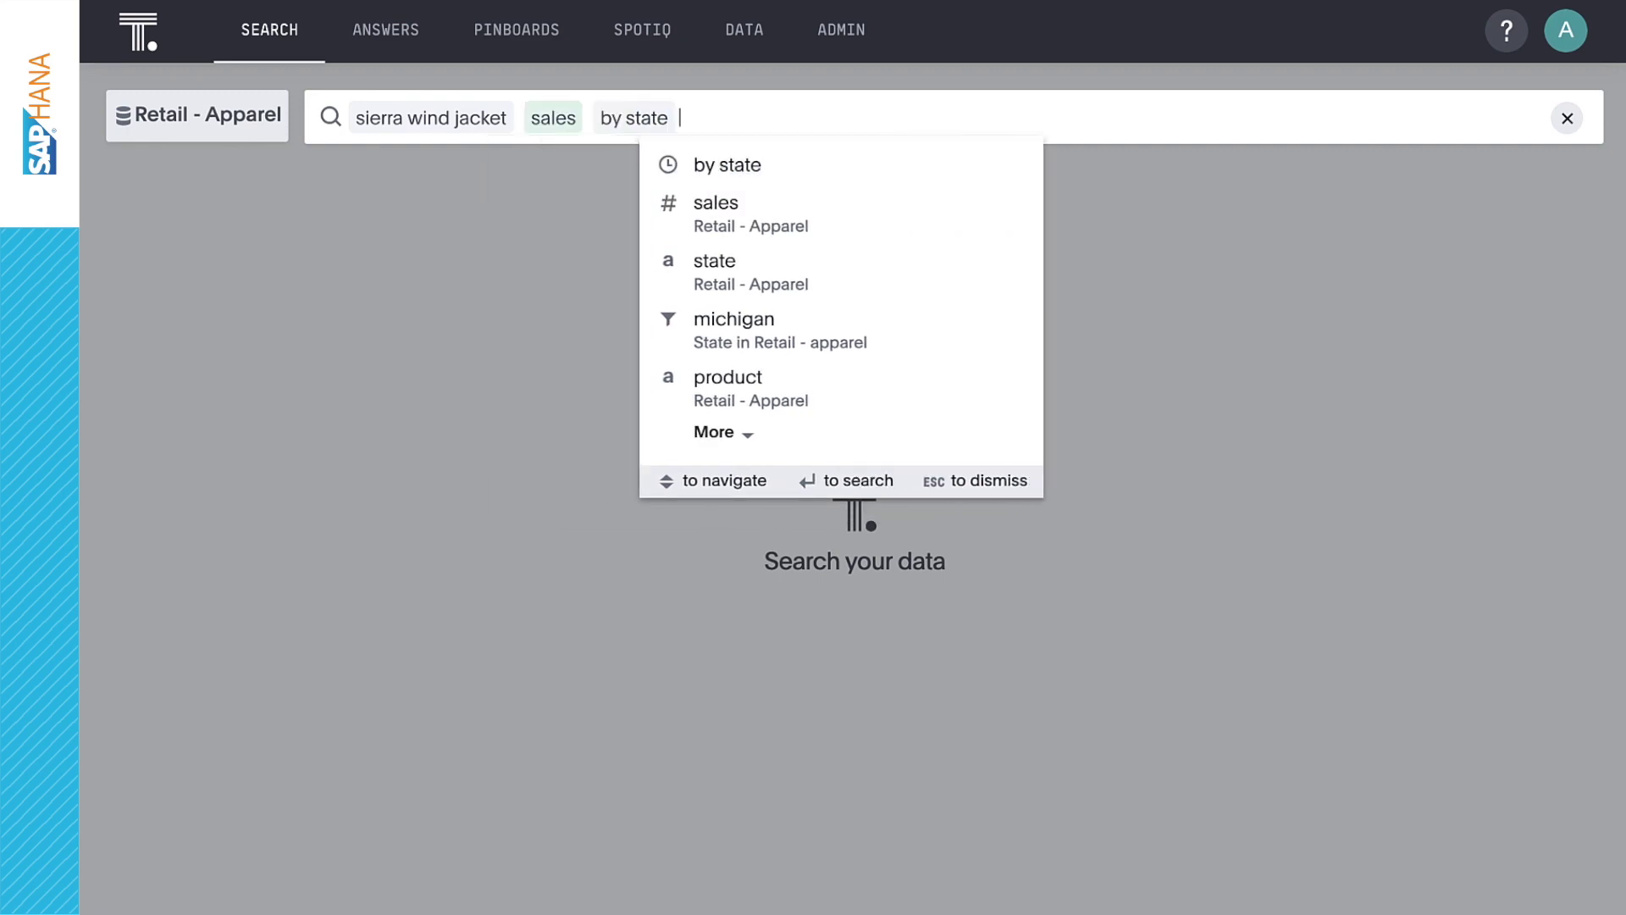
{"action": "key", "text": "Return"}
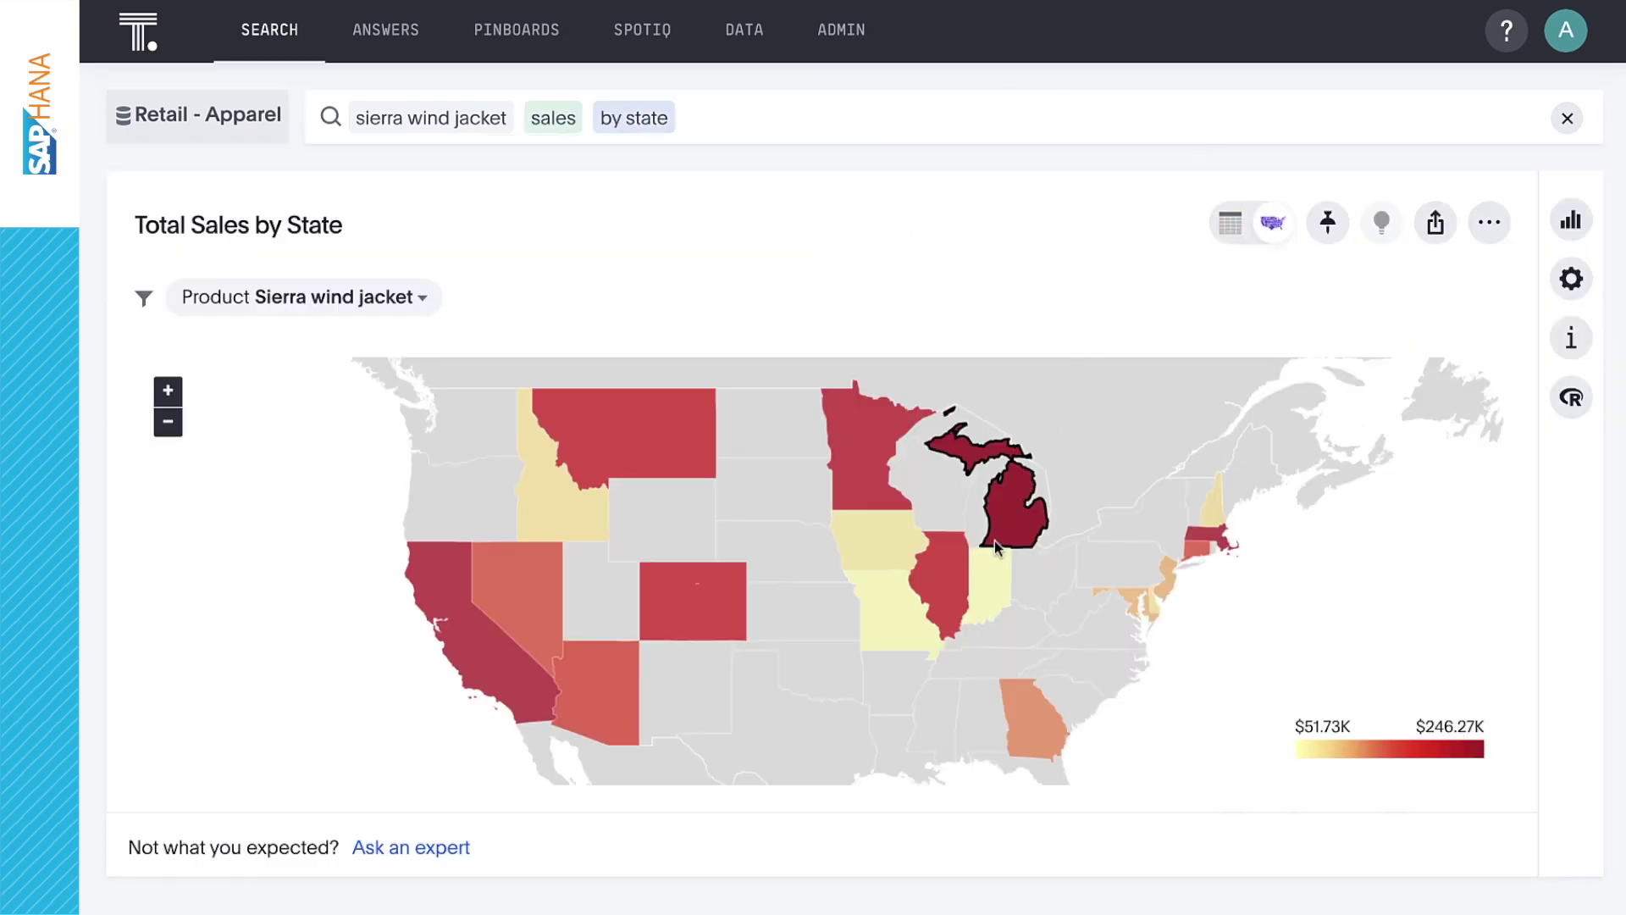
{"action": "mouse_move", "coordinate": [987, 573]}
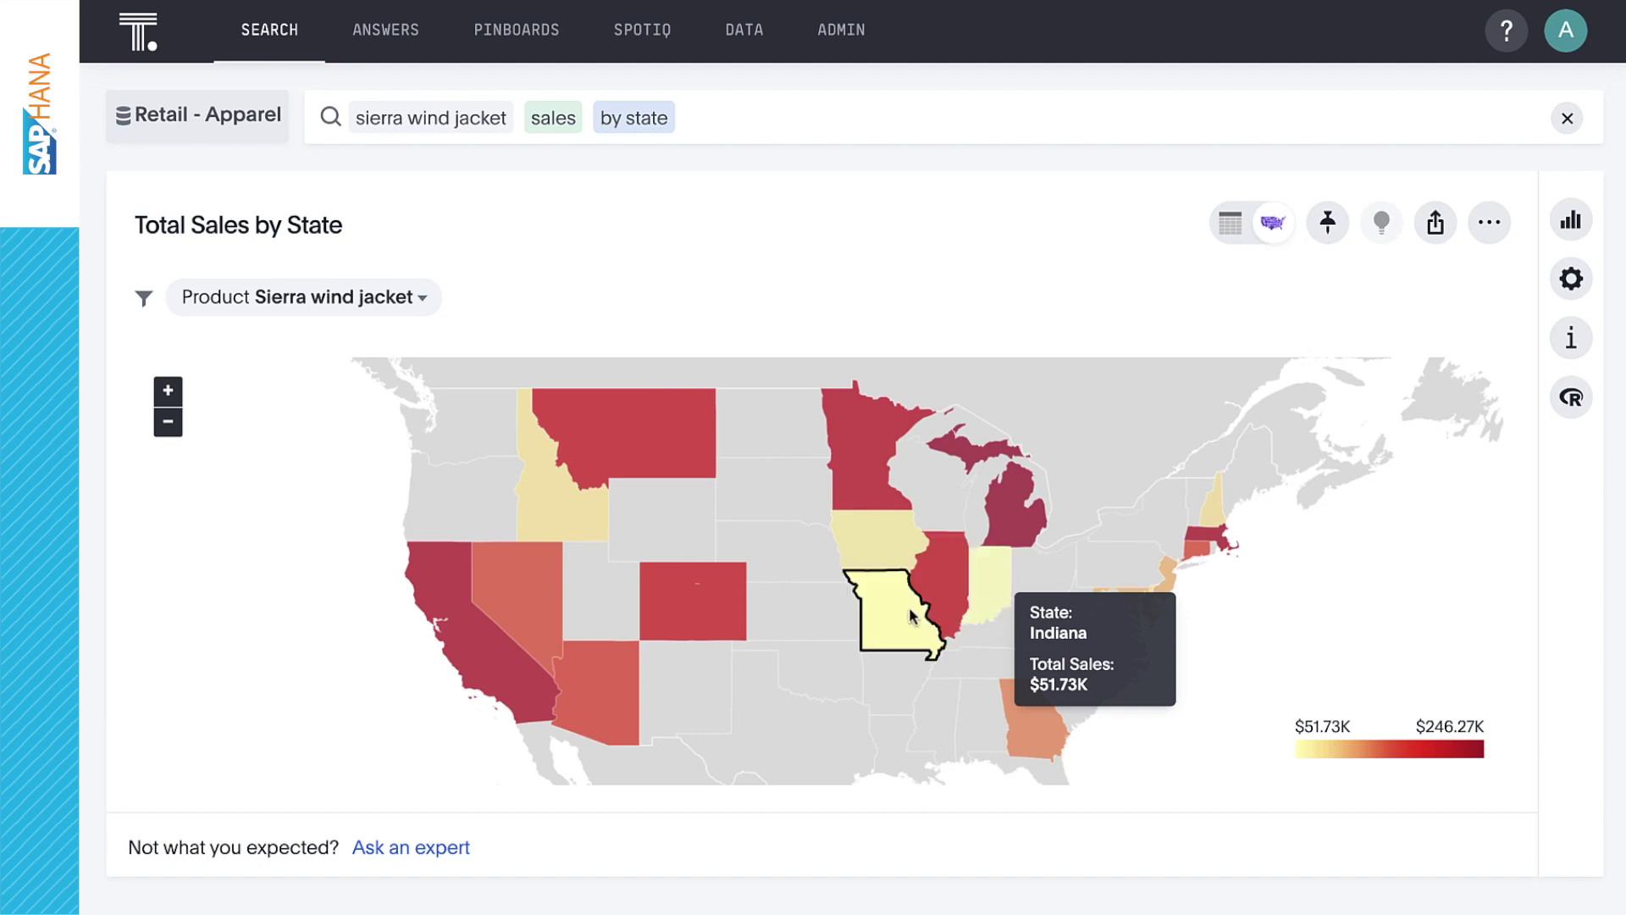
{"action": "mouse_move", "coordinate": [903, 620]}
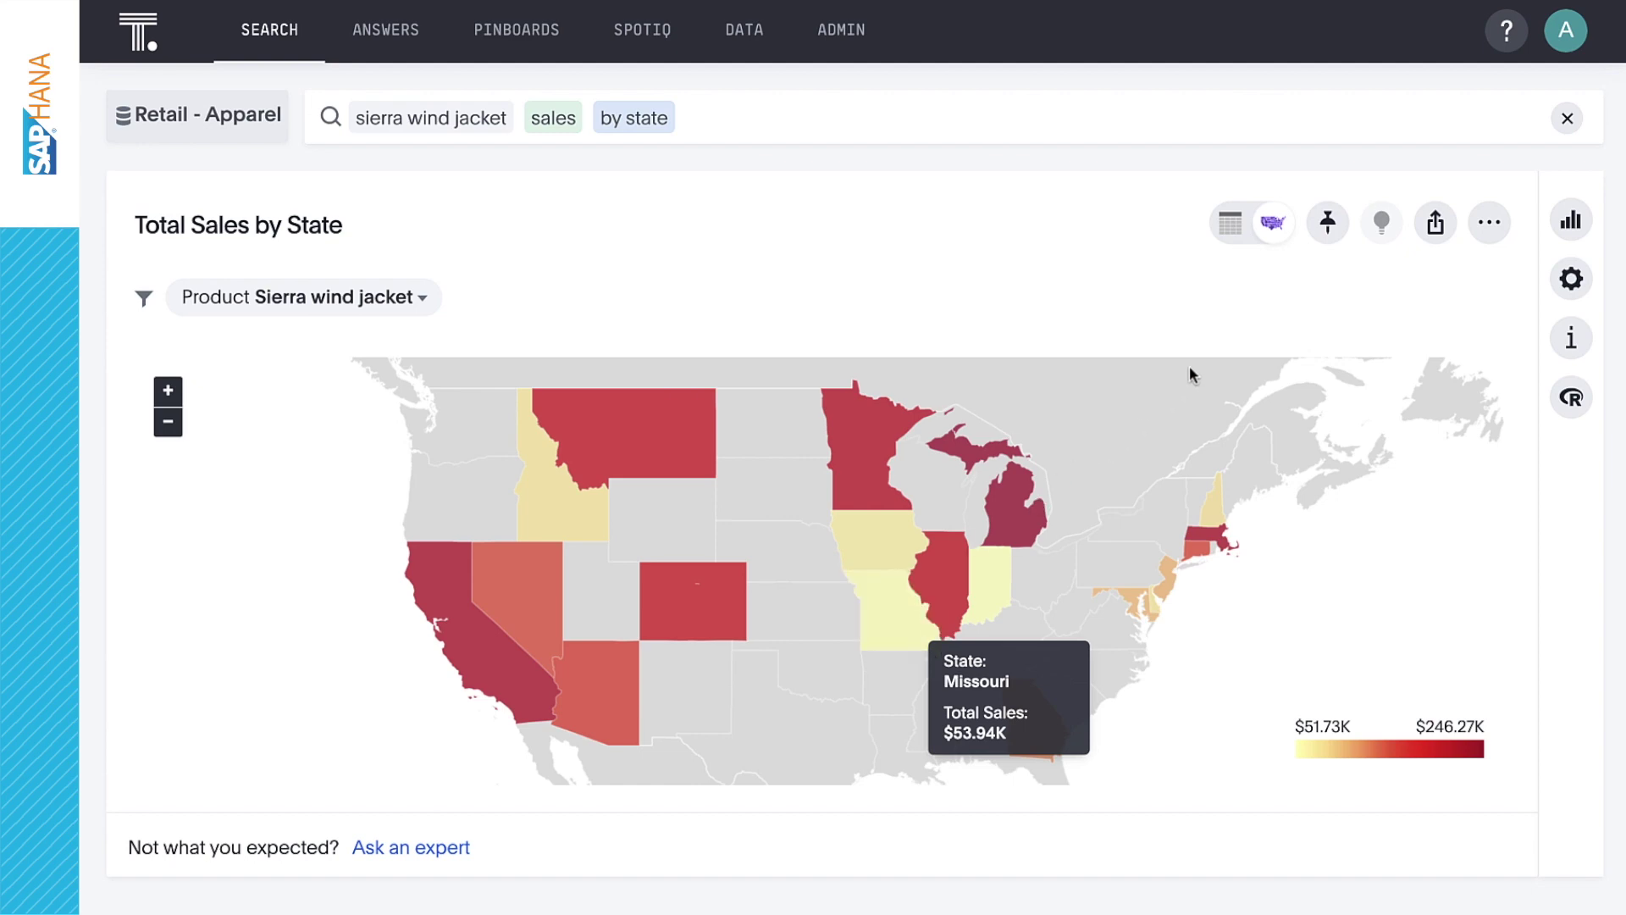
- Pin the state map to a new pinboard named 'Sales Performance'
{"action": "left_click", "coordinate": [1327, 226]}
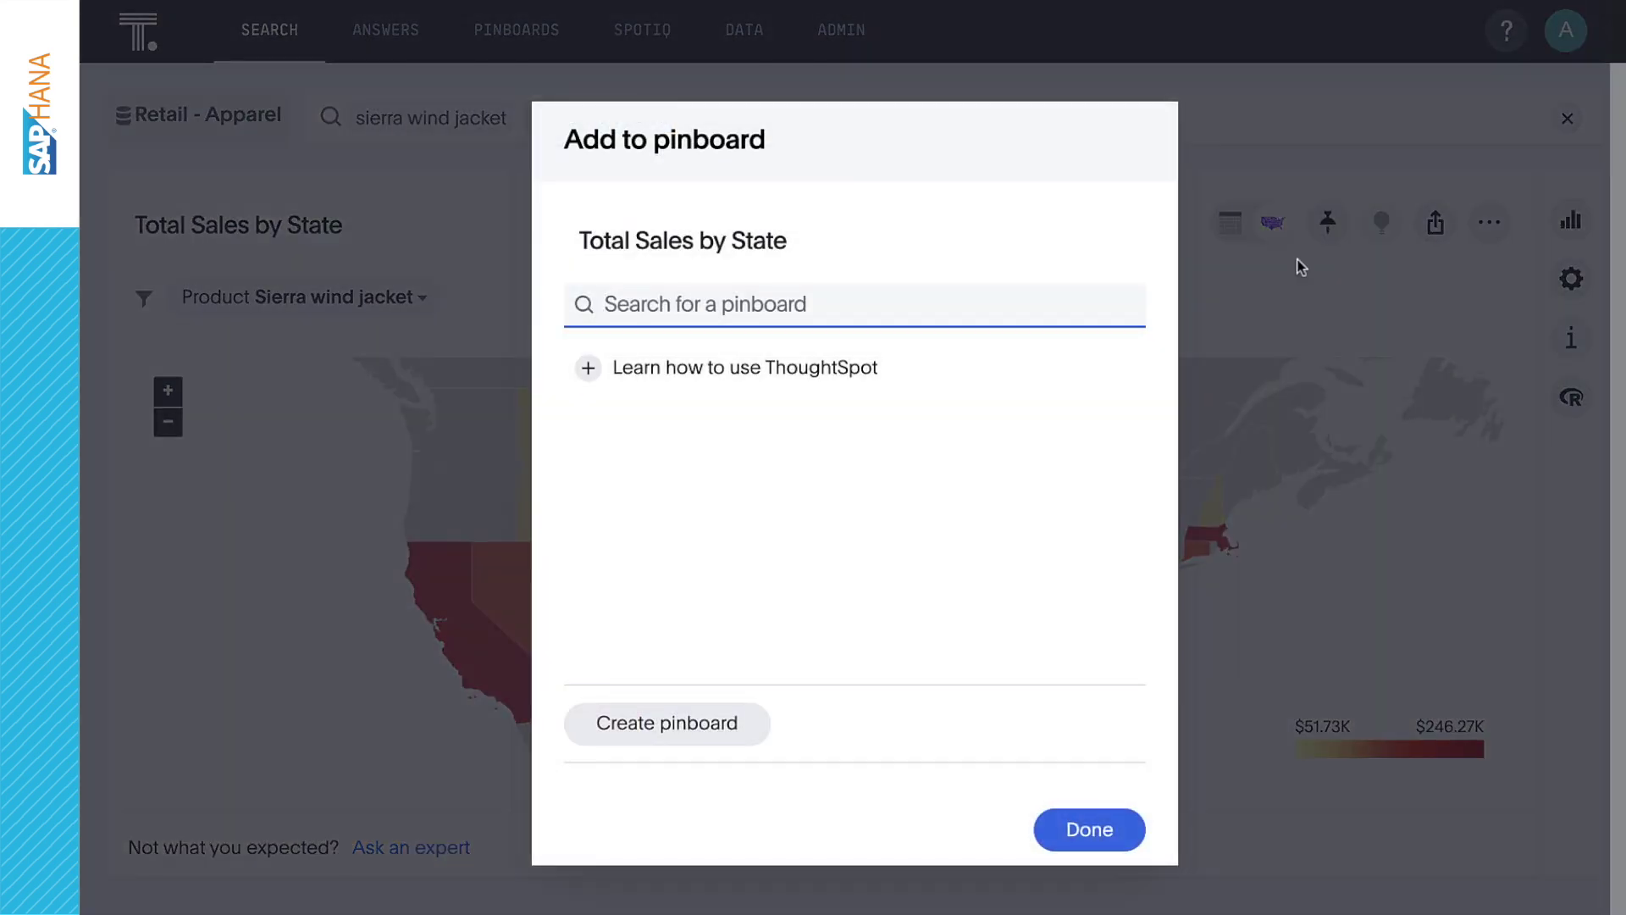
{"action": "left_click", "coordinate": [744, 722]}
{"action": "type", "text": "Sales Performance"}
{"action": "key", "text": "Return"}
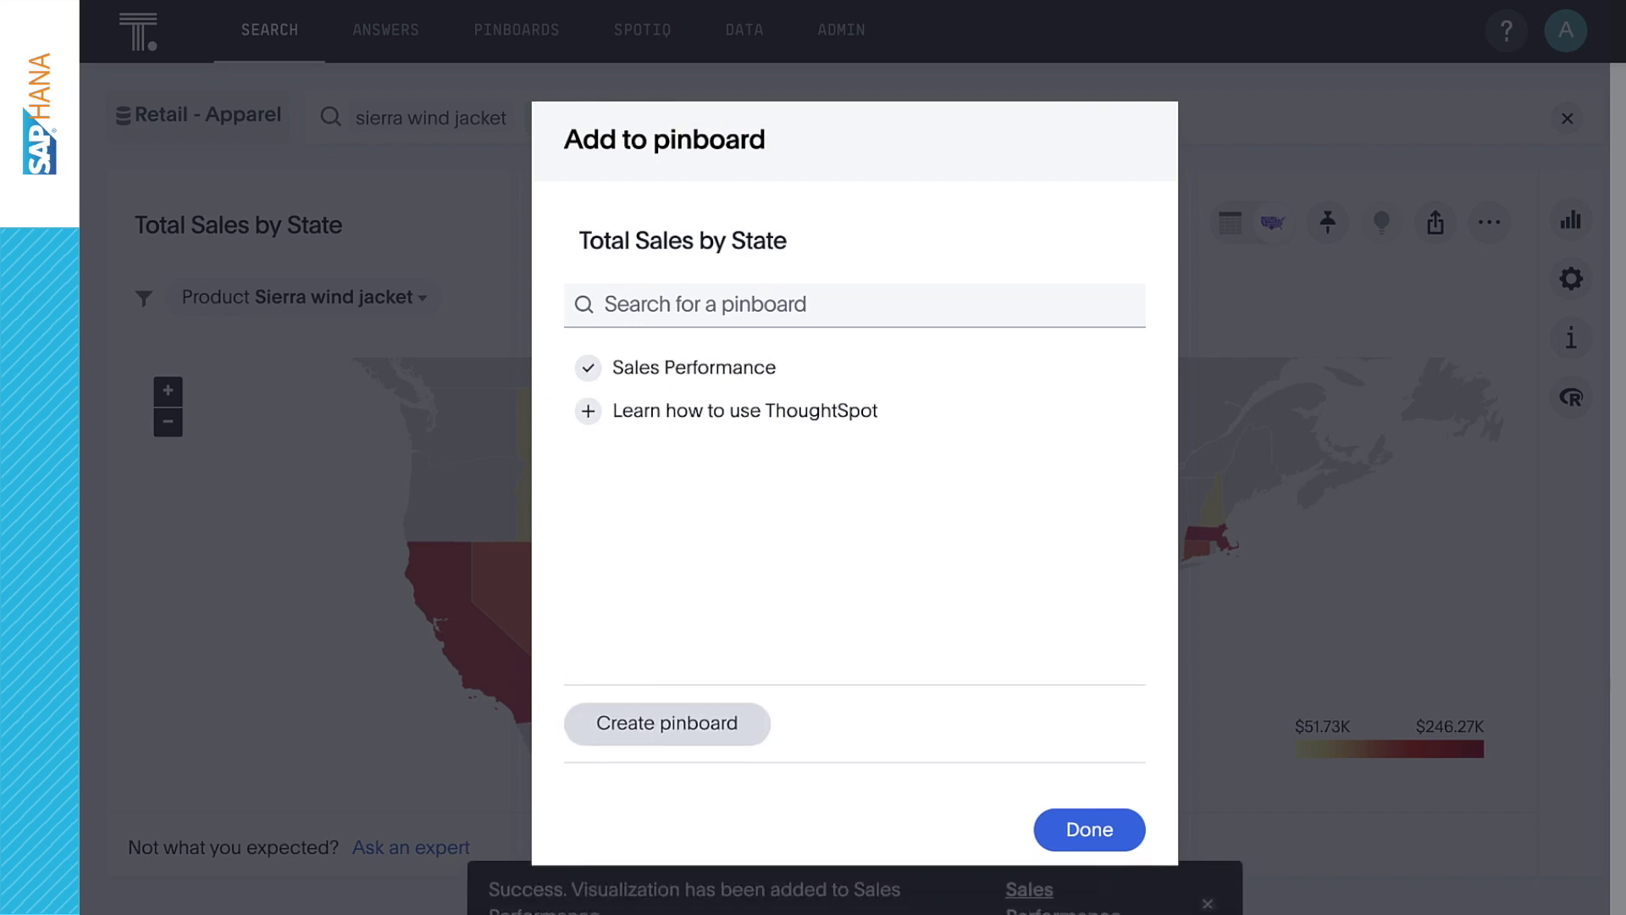
- On the Sales Performance pinboard, explore the Top 10 Stores by Sales chart filtered to 2020
{"action": "left_click", "coordinate": [1054, 829]}
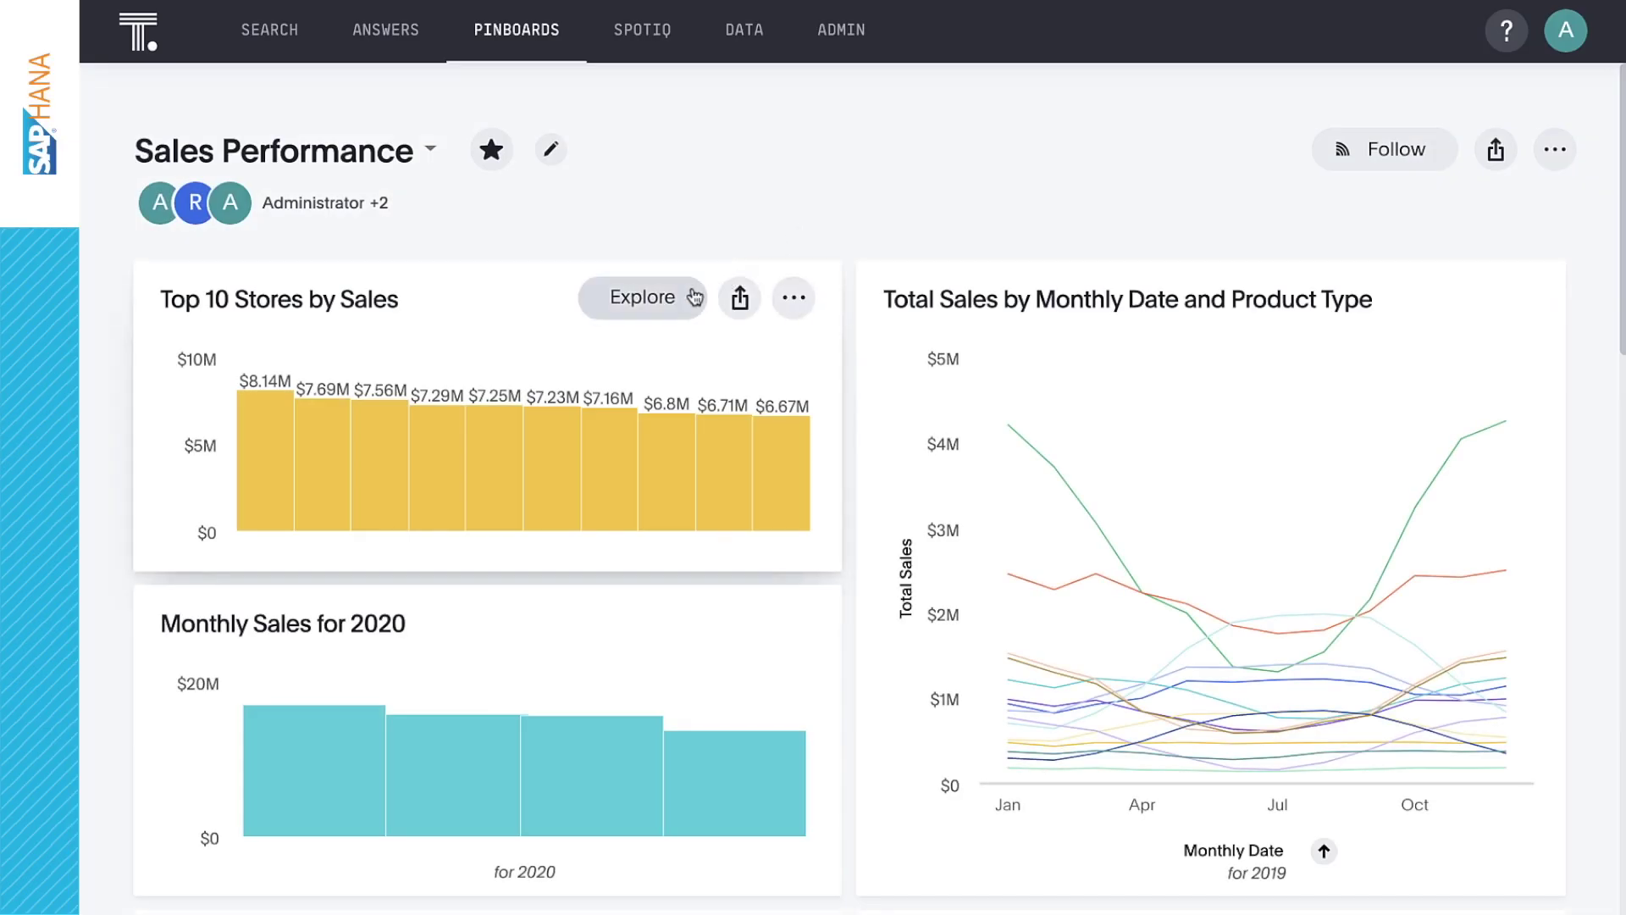
{"action": "left_click", "coordinate": [657, 301]}
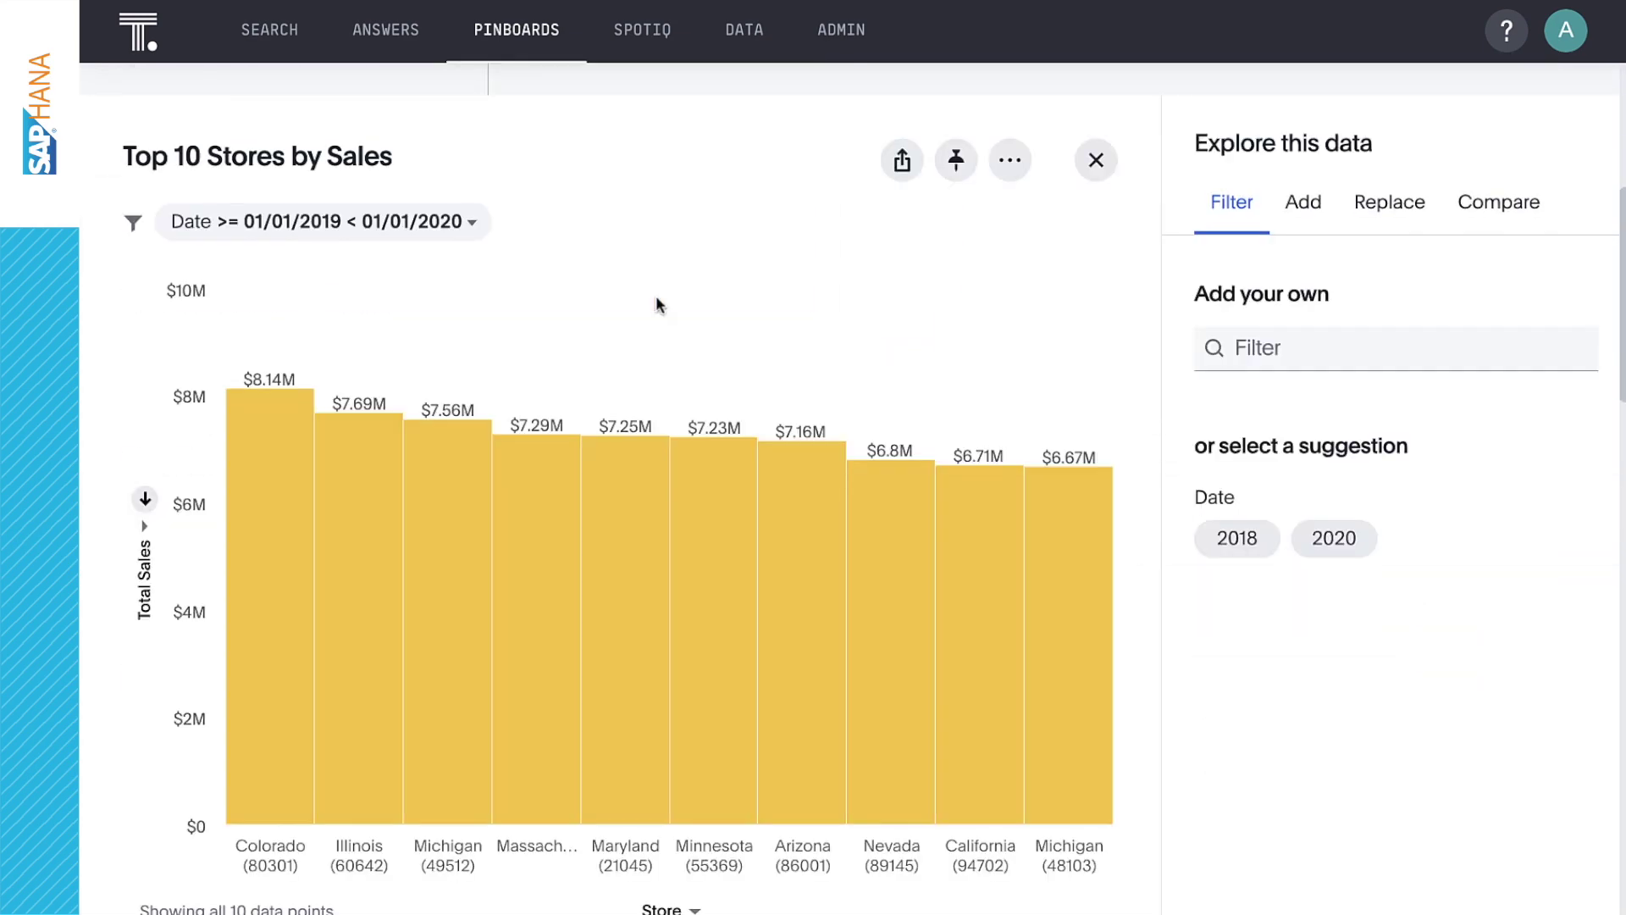
{"action": "left_click", "coordinate": [1334, 537]}
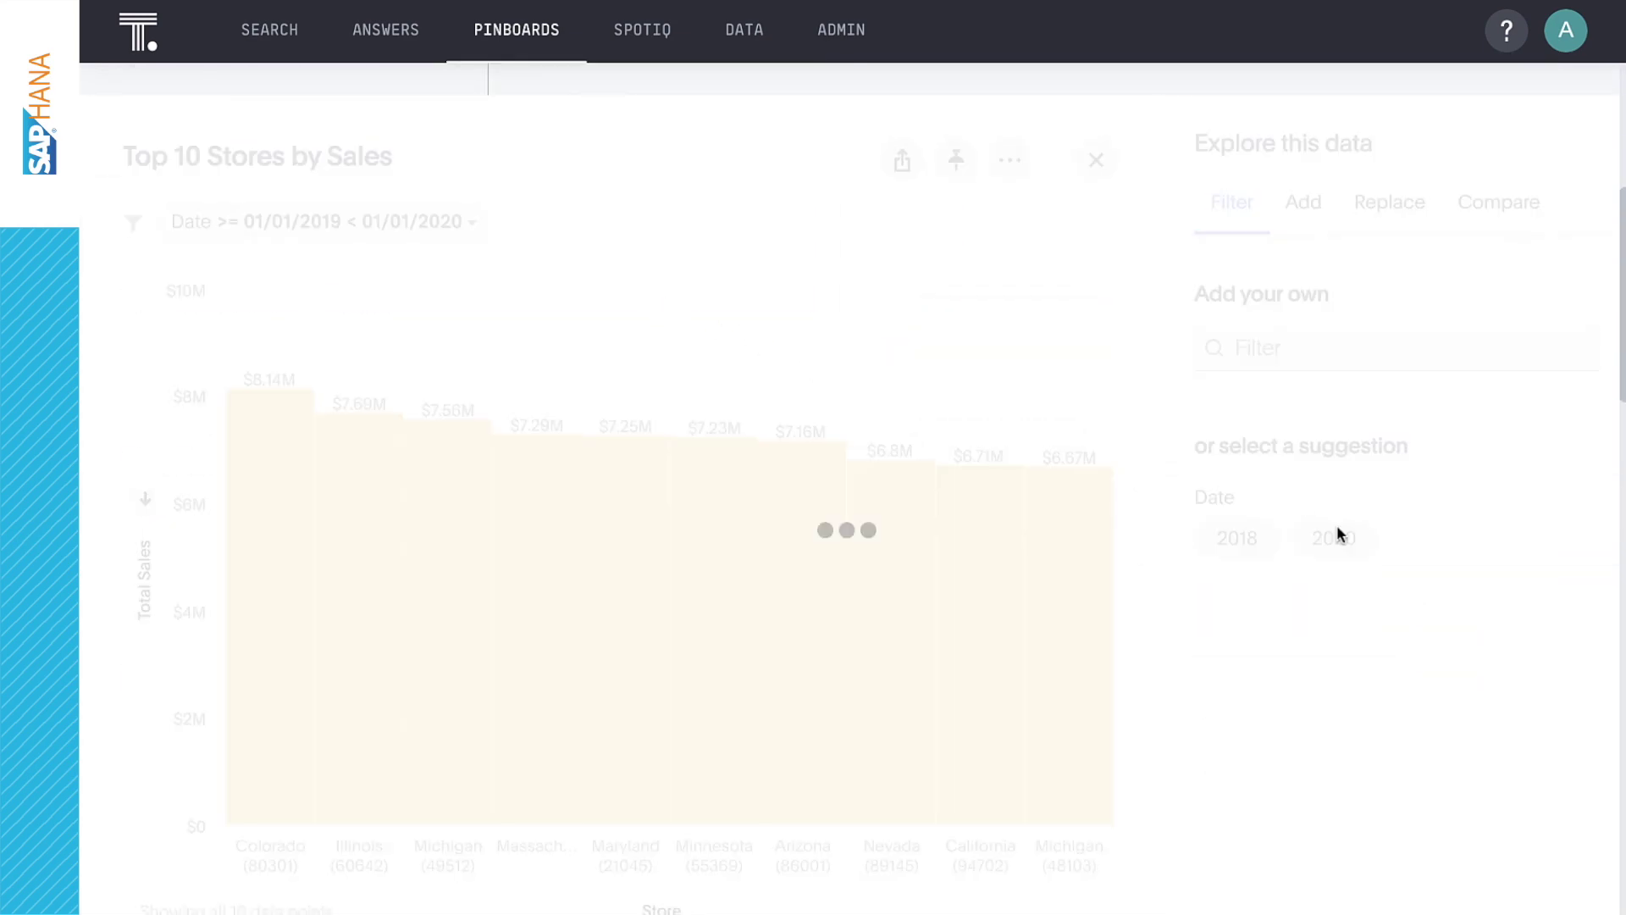